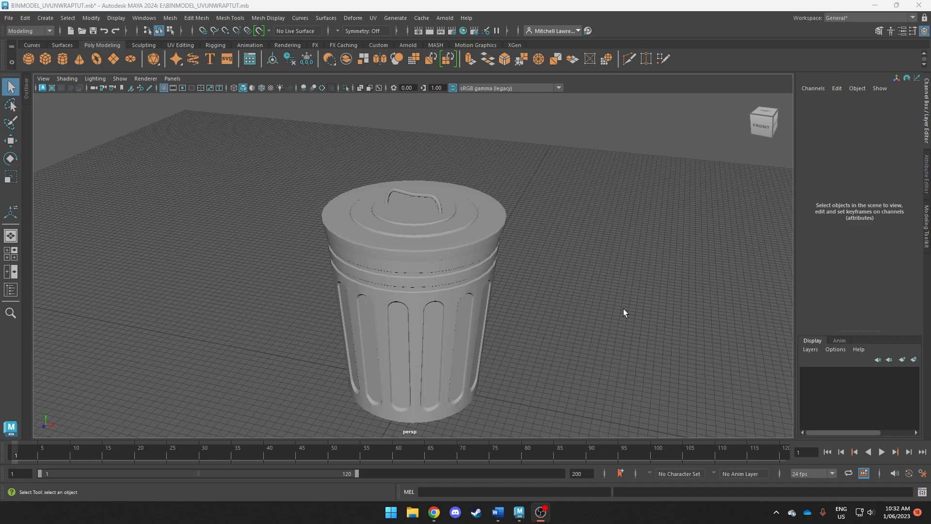
Switch the workspace to UV Editing.
alt+drag(624, 311, 519, 251)
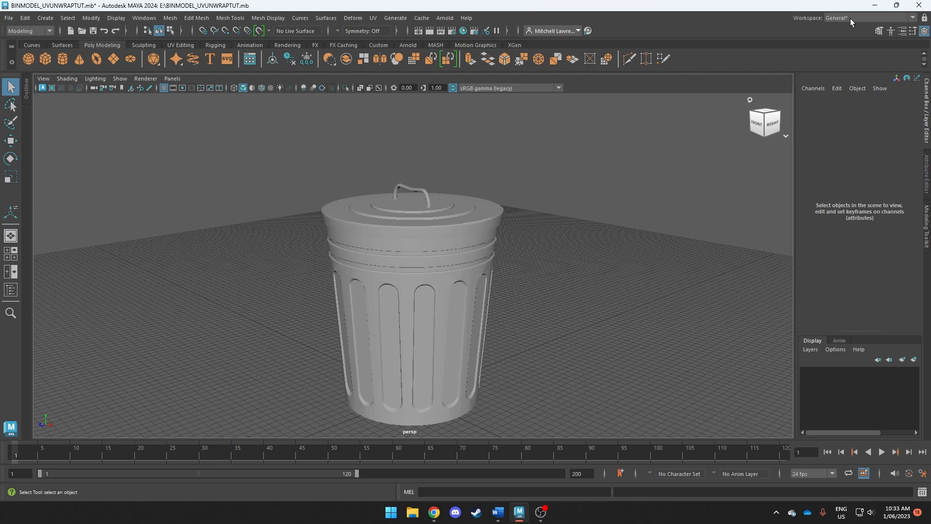
click(374, 19)
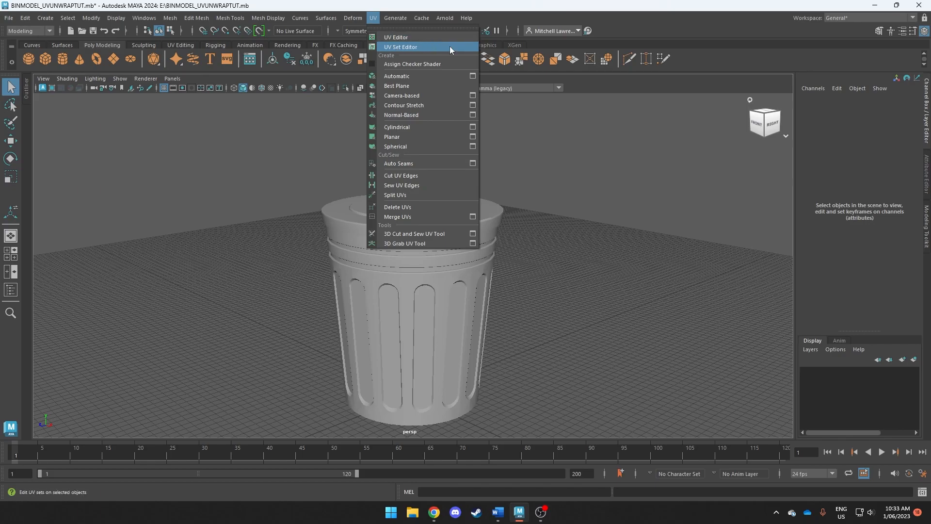
click(871, 18)
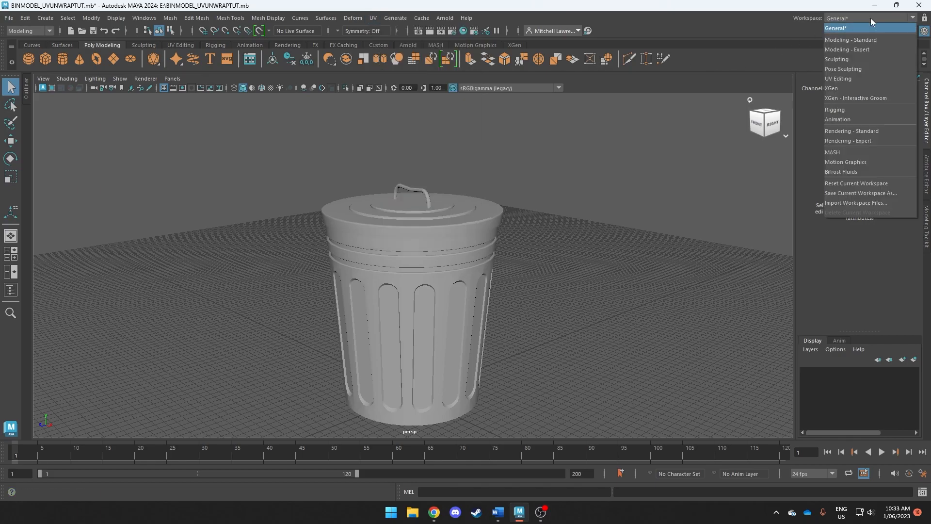
click(866, 78)
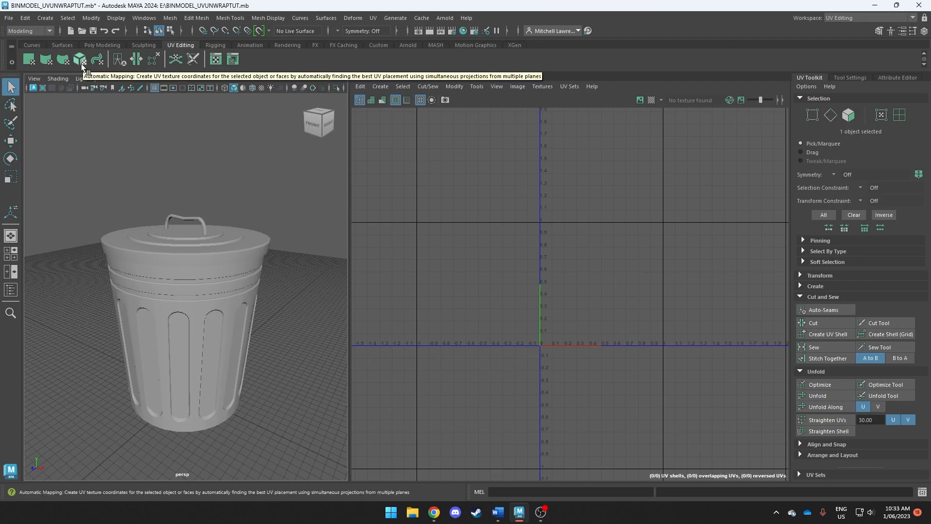
Apply automatic UV mapping to the bin body.
click(191, 262)
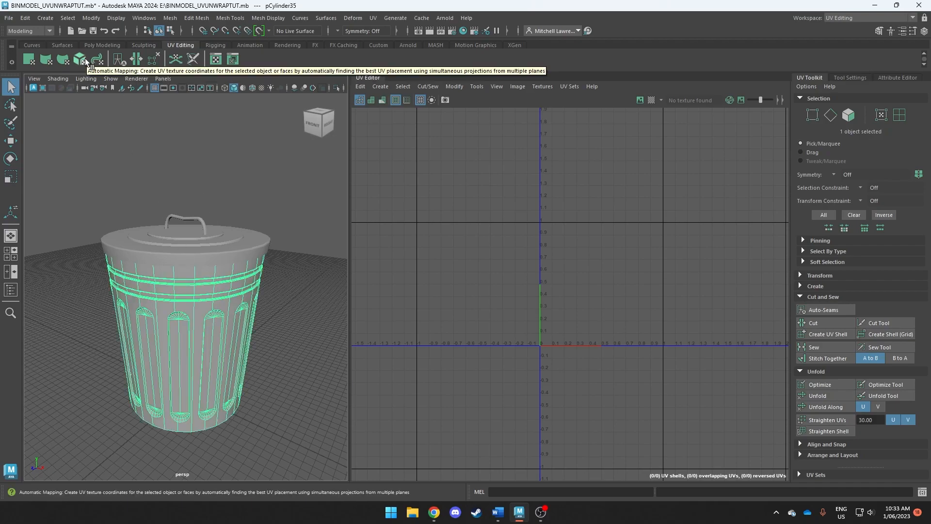
click(85, 62)
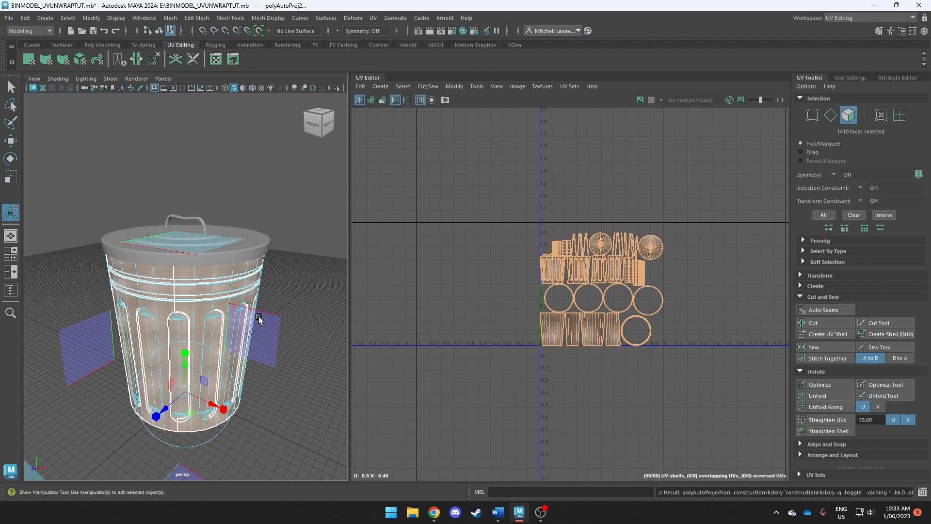
alt+drag(217, 292, 279, 328)
scroll(569, 314, up, 5)
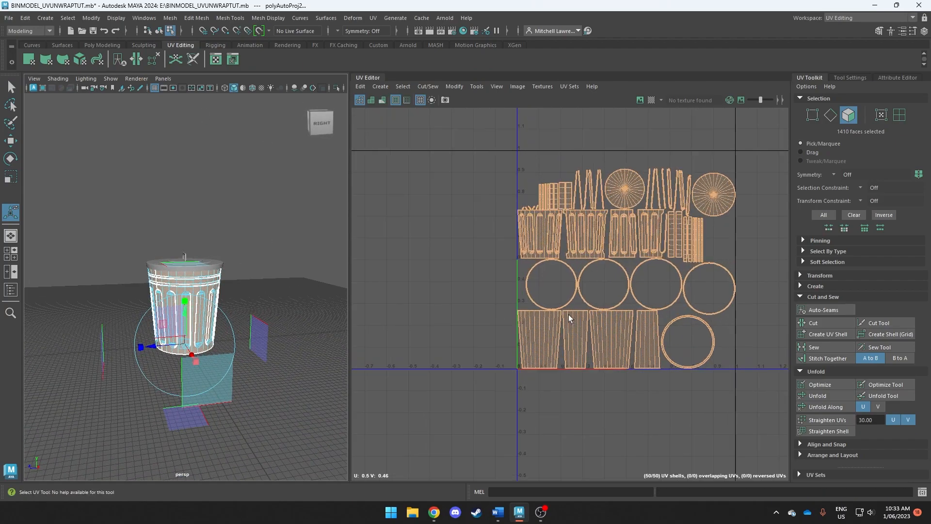
alt+middle_drag(618, 302, 541, 341)
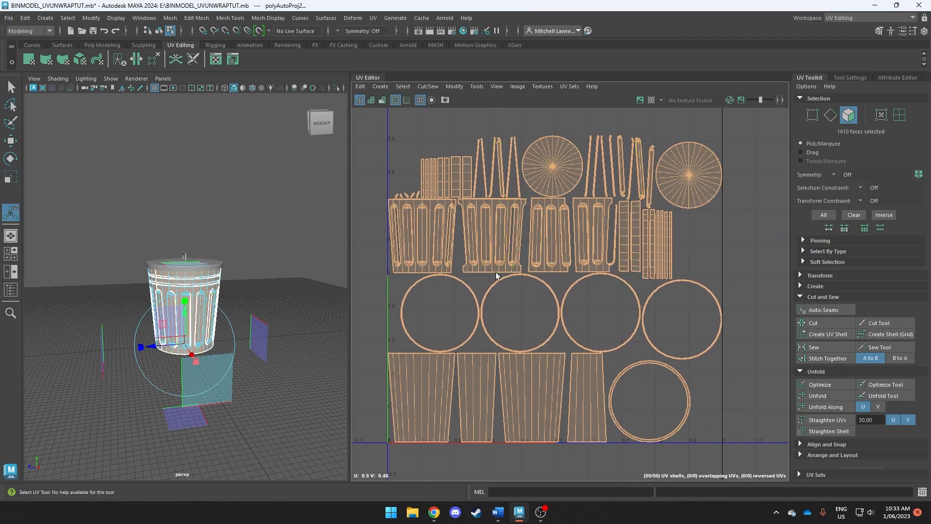
scroll(461, 267, up, 5)
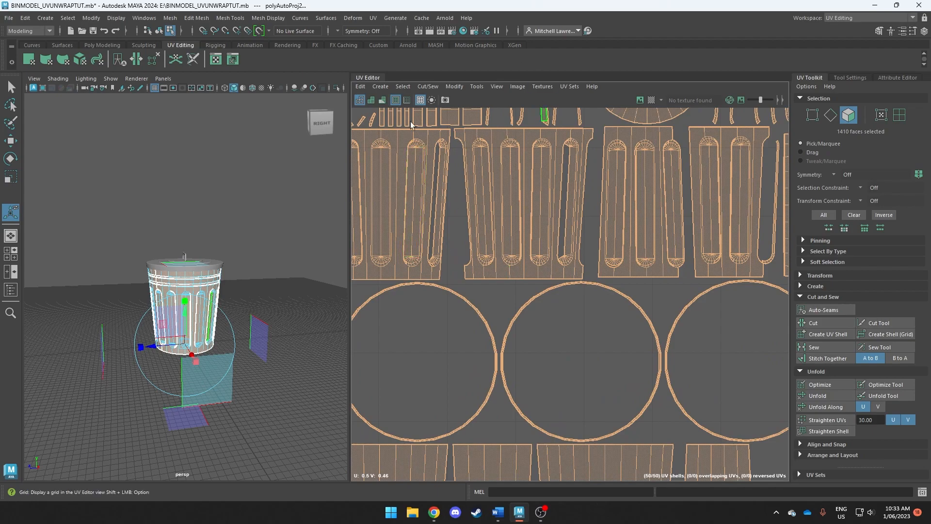
Stitch two neighbouring slotted UV shells of the bin body together along a shared side edge.
scroll(511, 249, down, 2)
scroll(607, 206, up, 4)
right_drag(540, 191, 542, 113)
click(541, 133)
scroll(597, 147, down, 2)
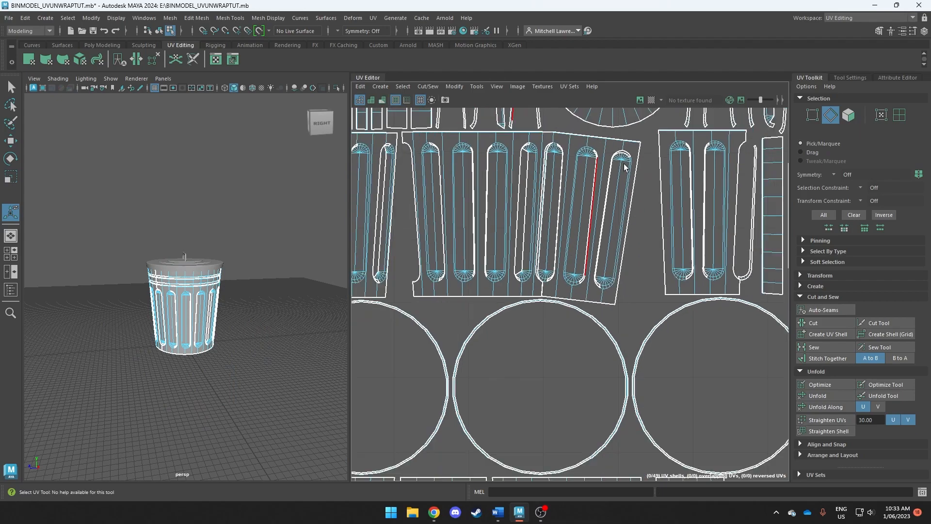
Select all edges of the bin body in the UV layout and delete its UVs.
scroll(553, 167, down, 5)
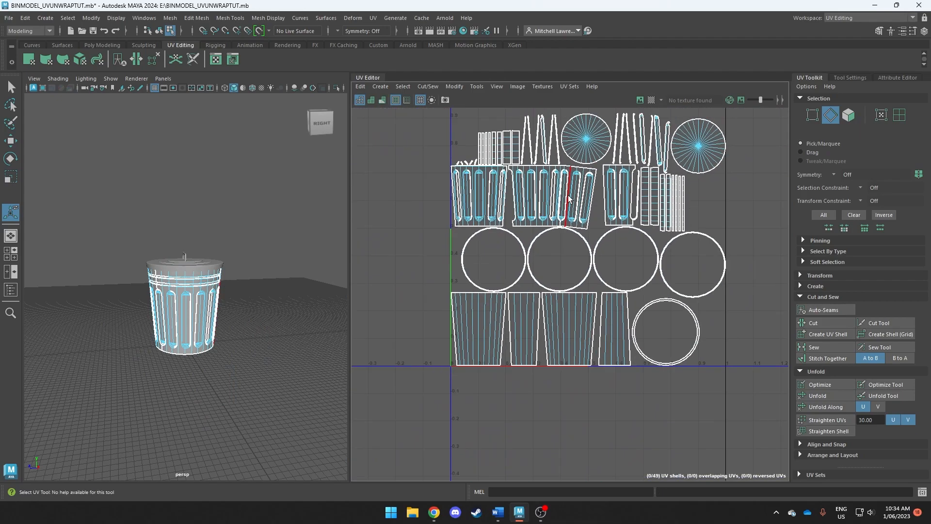
drag(447, 113, 727, 369)
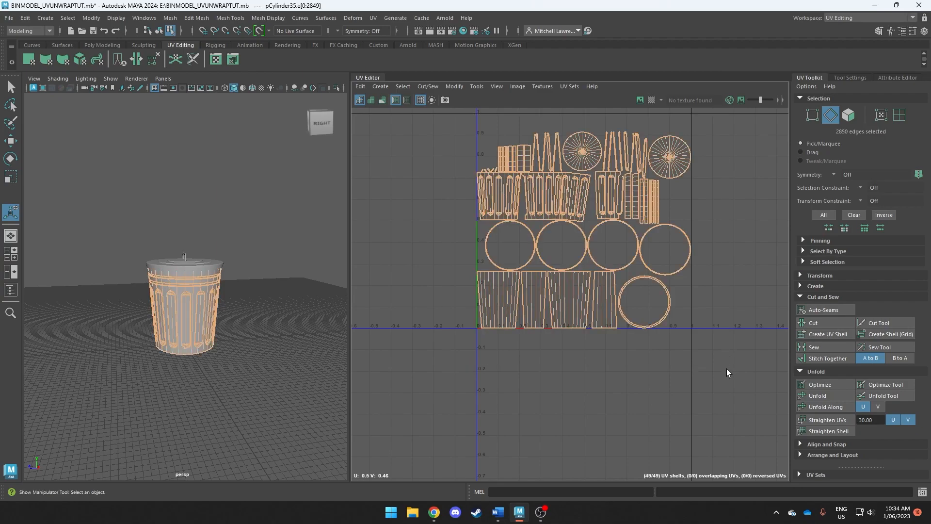
key(Delete)
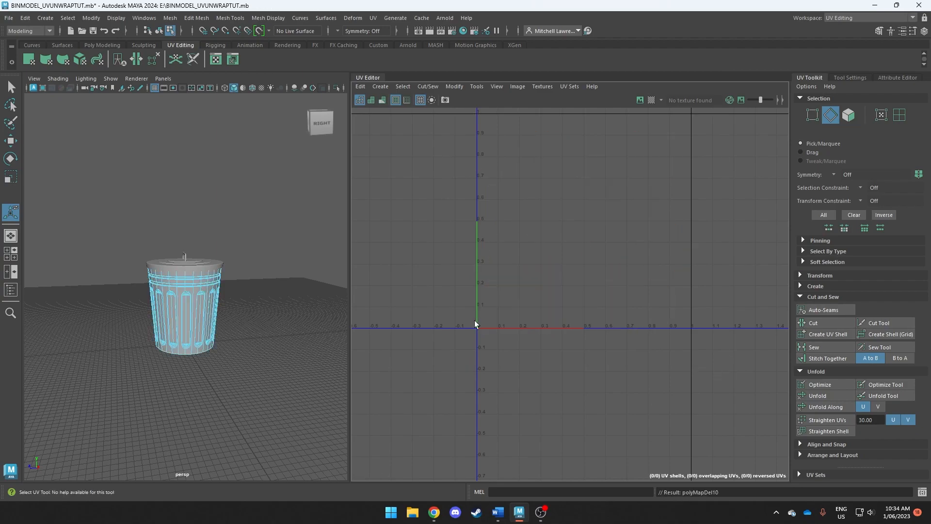
Apply planar UV mapping to the whole bin body, check the projection from the front and right, and clear the selection.
click(29, 60)
right_click(177, 308)
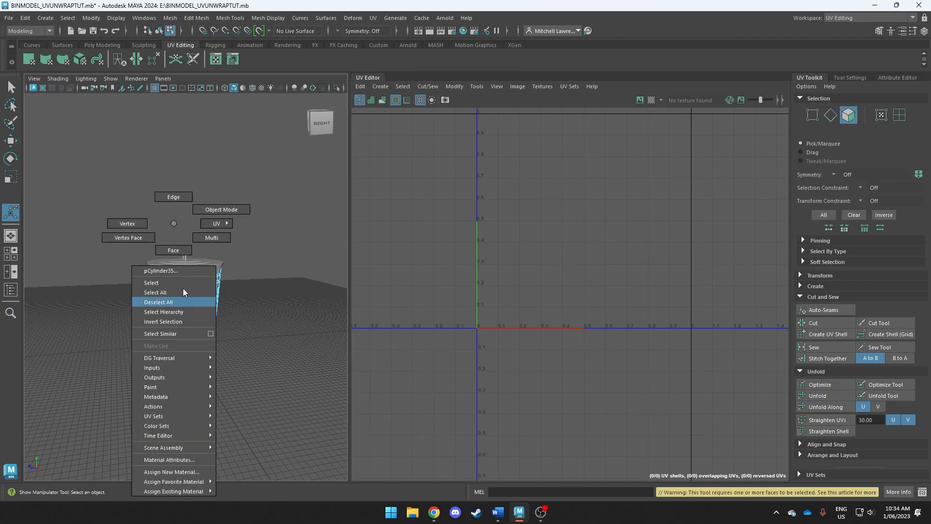
click(221, 209)
click(29, 60)
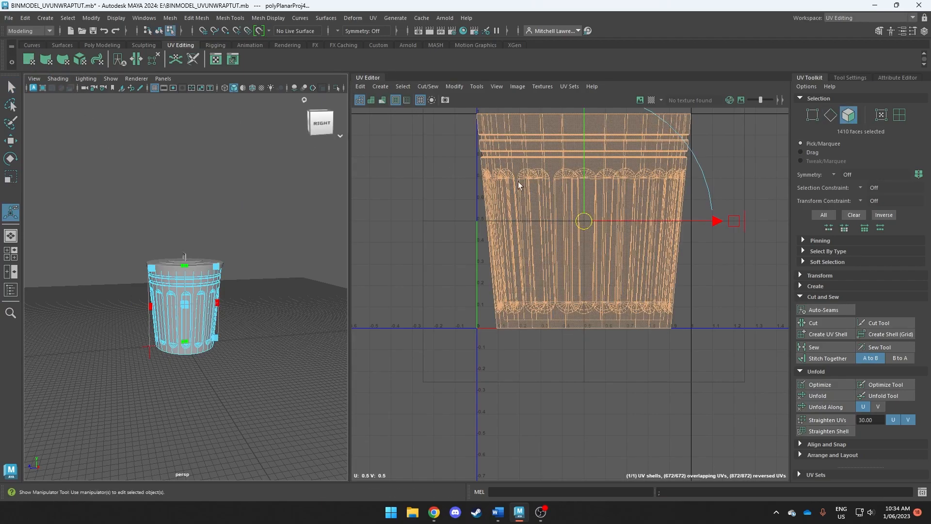
alt+drag(196, 329, 268, 333)
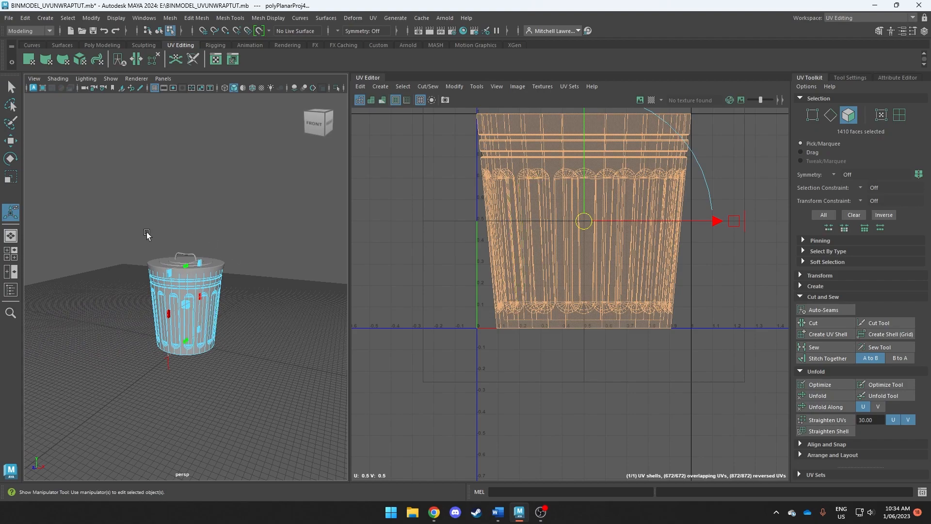
click(318, 123)
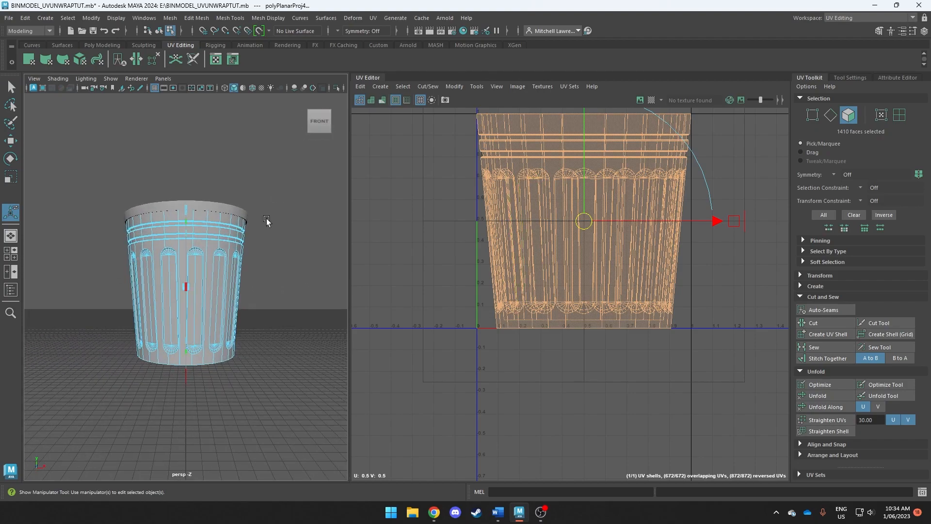
click(337, 123)
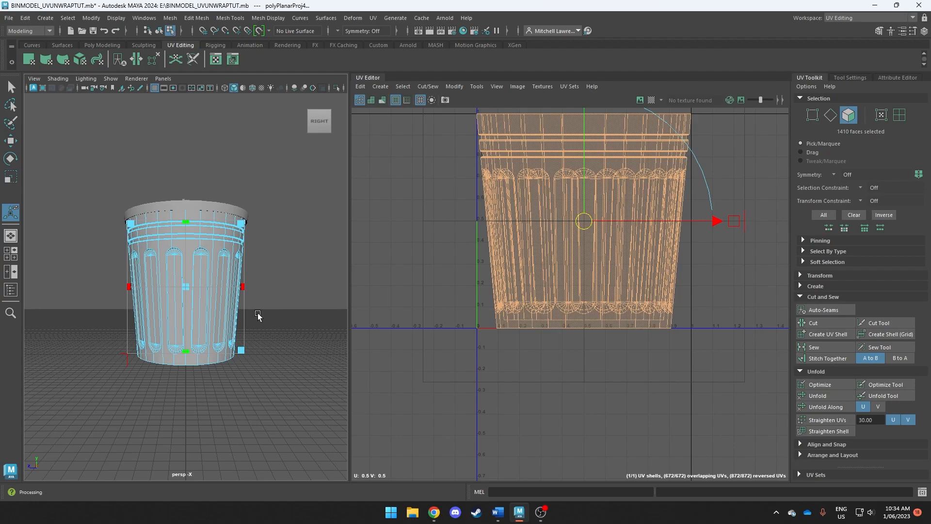
click(266, 195)
Switch to edge selection and select a vertical edge loop on the front of the bin body.
alt+drag(191, 260, 255, 274)
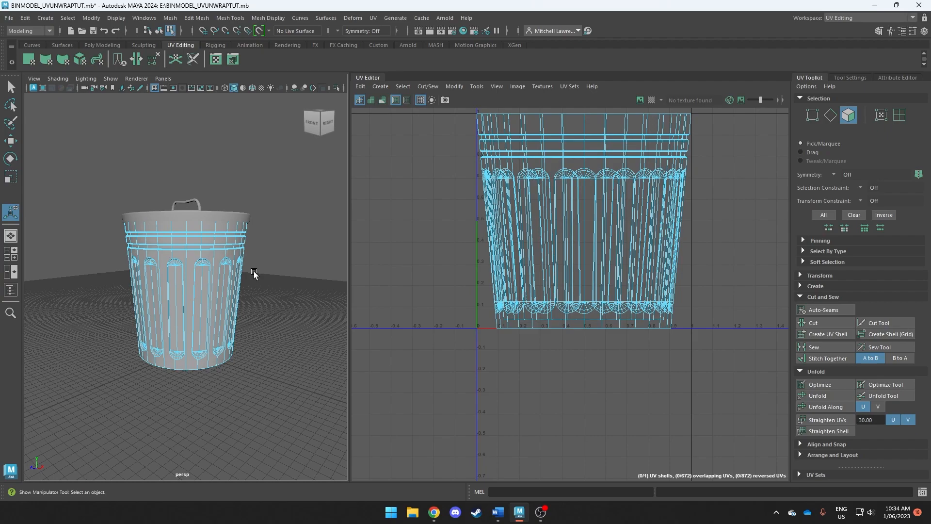
right_drag(169, 238, 168, 202)
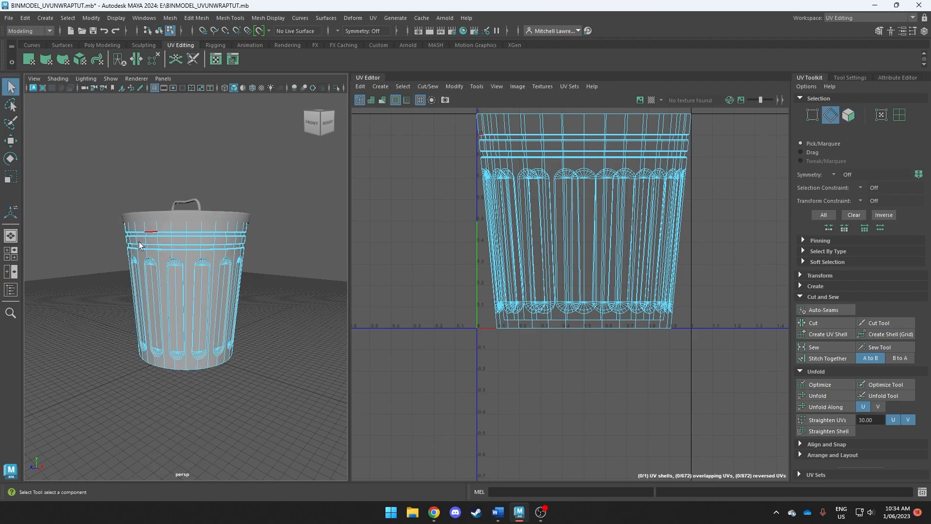
alt+drag(144, 242, 171, 251)
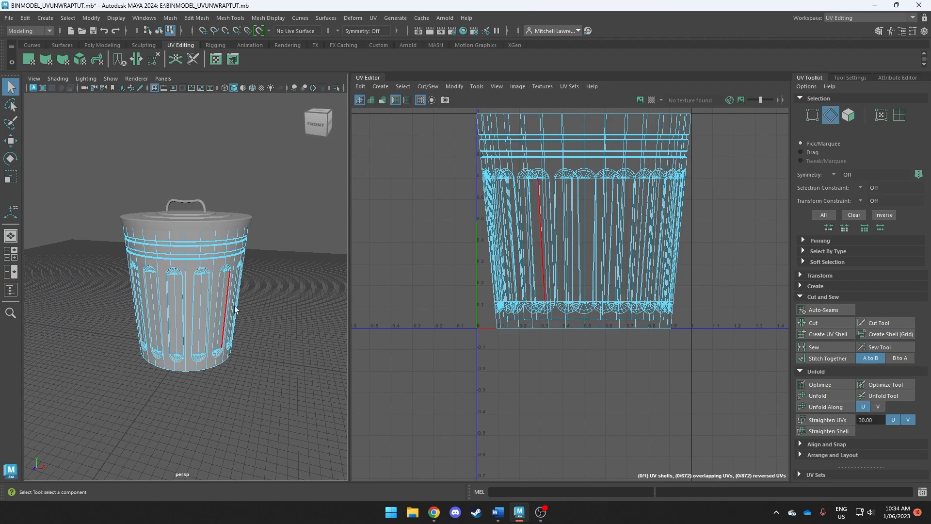
double_click(169, 244)
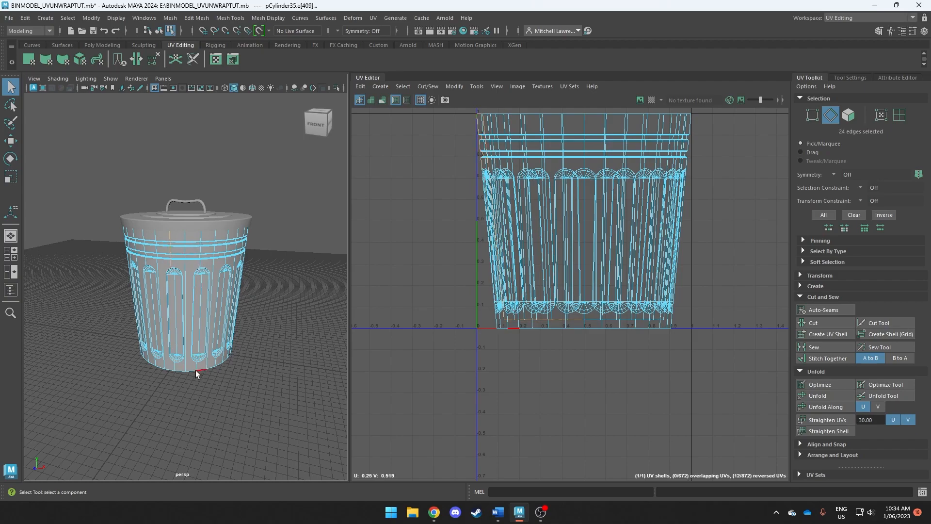
Select the edge loop around the bottom rim of the bin body.
alt+drag(190, 371, 167, 340)
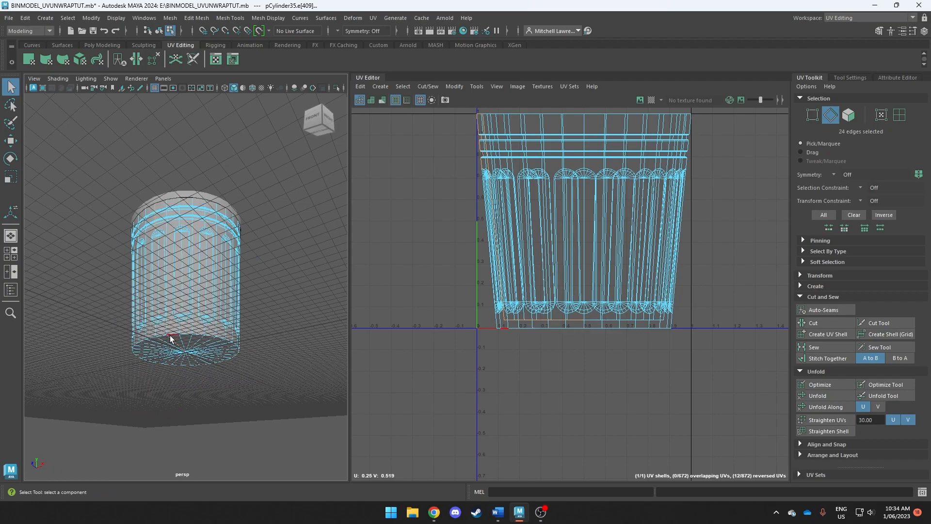
scroll(158, 375, up, 5)
scroll(158, 375, down, 2)
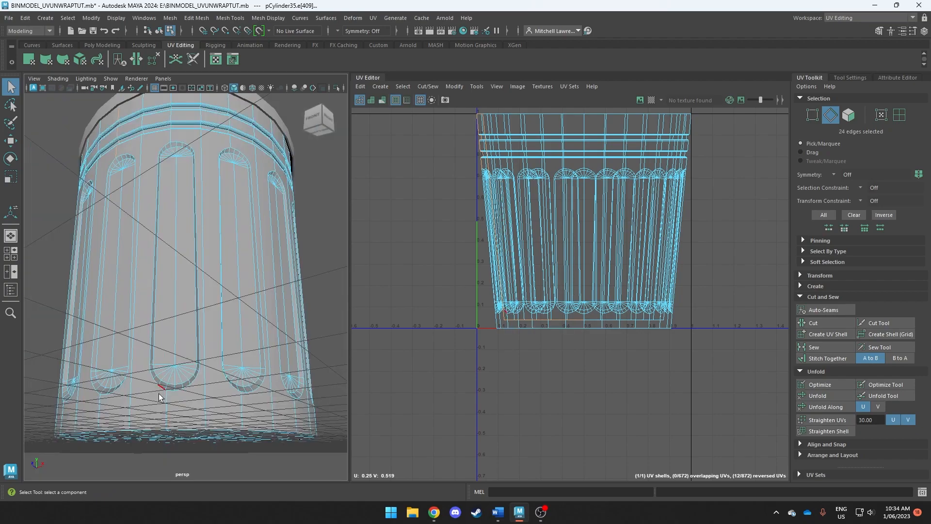
double_click(150, 431)
alt+drag(170, 384, 181, 402)
alt+middle_drag(181, 401, 198, 305)
alt+drag(198, 305, 198, 315)
scroll(175, 371, up, 3)
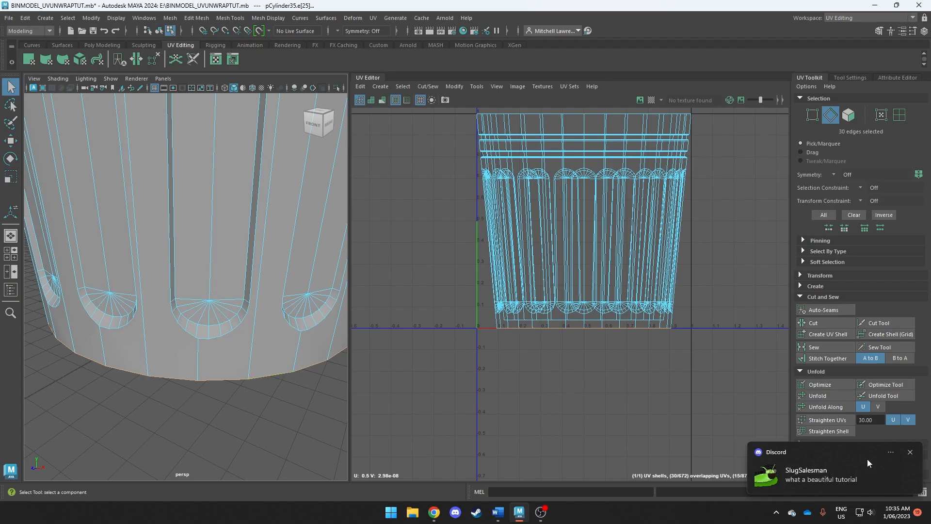
Add one vertical edge loop running from the bottom rim up the bin's side to the selection.
scroll(211, 341, down, 5)
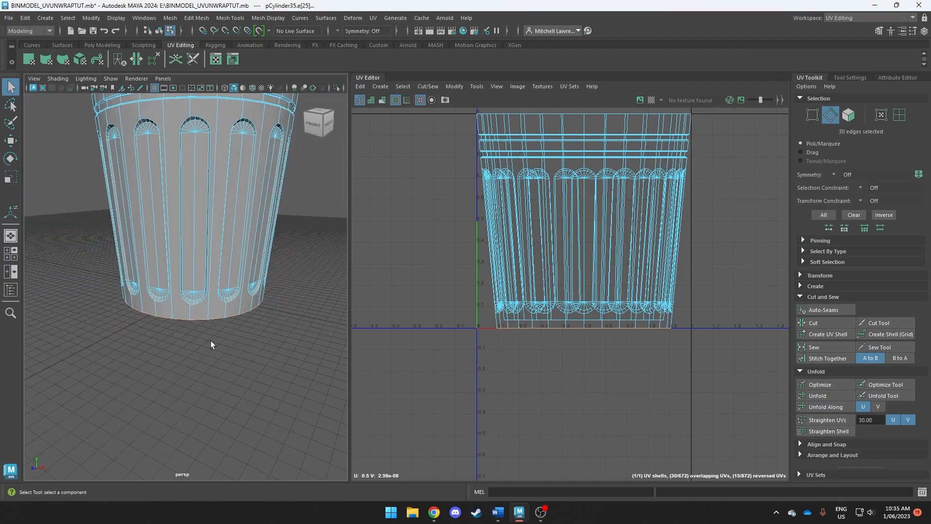
alt+middle_drag(226, 316, 226, 343)
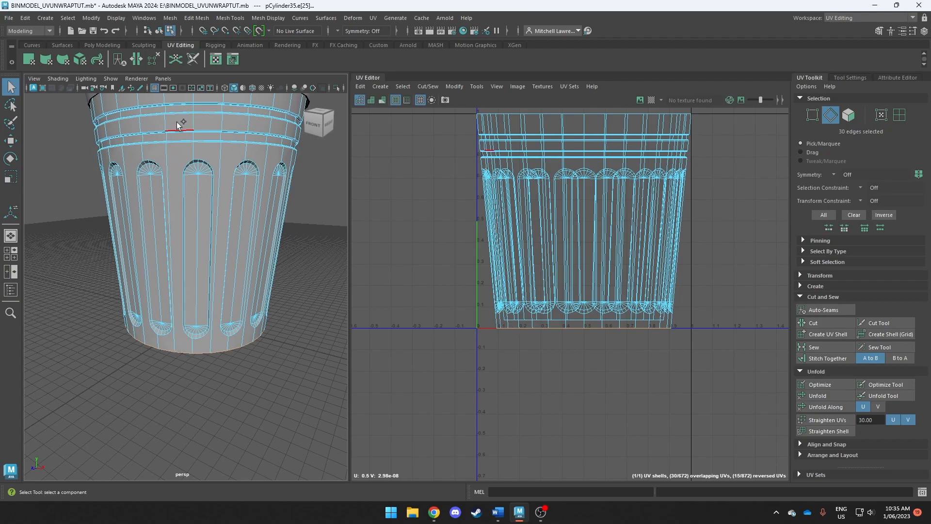
shift+double_click(171, 342)
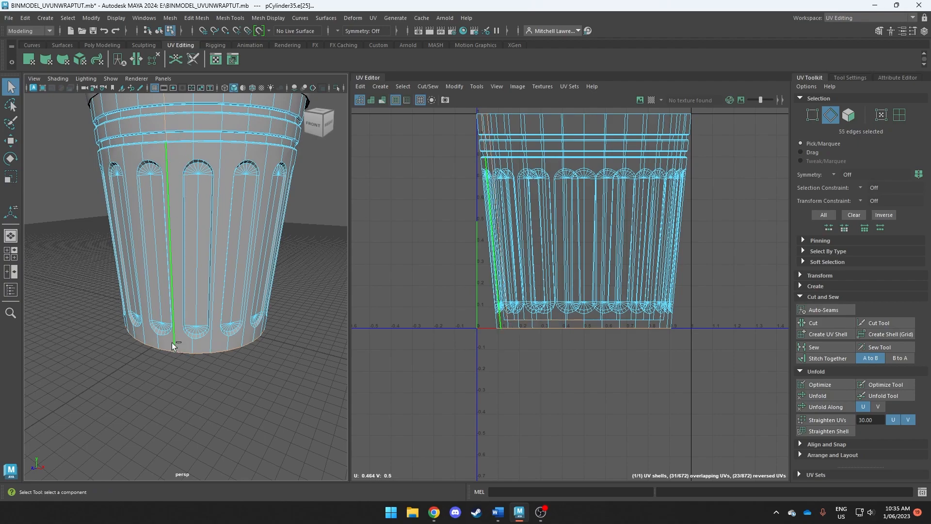
Examine where the selected bottom rim and vertical seam edges run in the planar UV layout.
scroll(570, 318, up, 3)
alt+middle_drag(575, 320, 628, 380)
scroll(615, 396, up, 4)
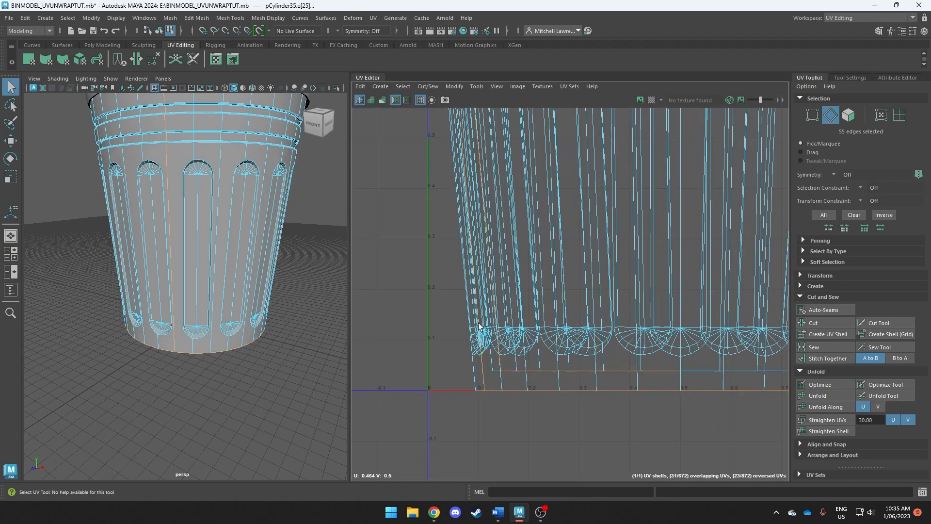
alt+middle_drag(542, 339, 555, 446)
alt+middle_drag(493, 391, 485, 346)
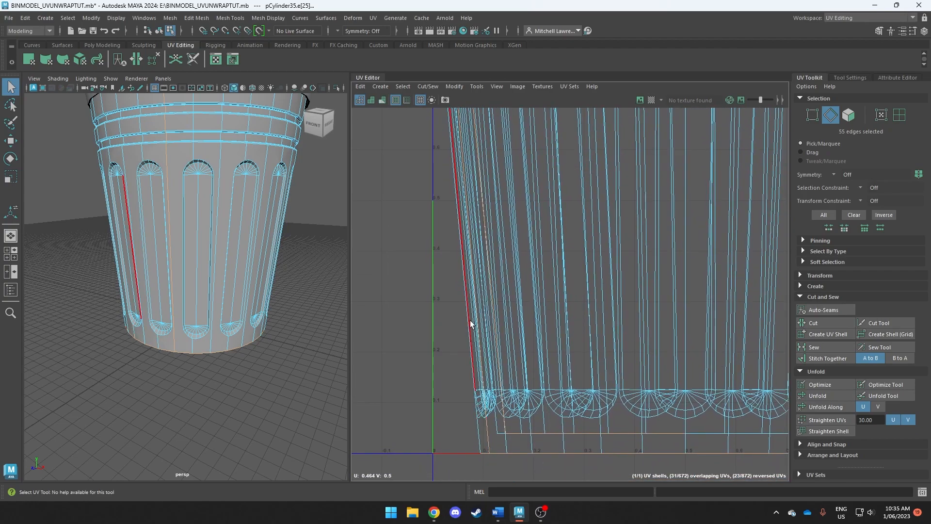
alt+middle_drag(479, 248, 480, 402)
alt+middle_drag(444, 167, 455, 226)
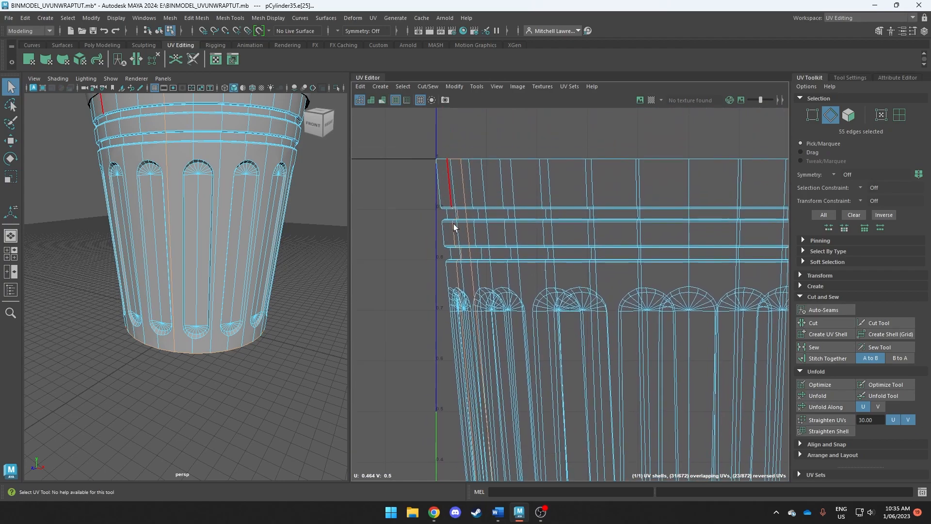
alt+middle_drag(495, 414, 430, 267)
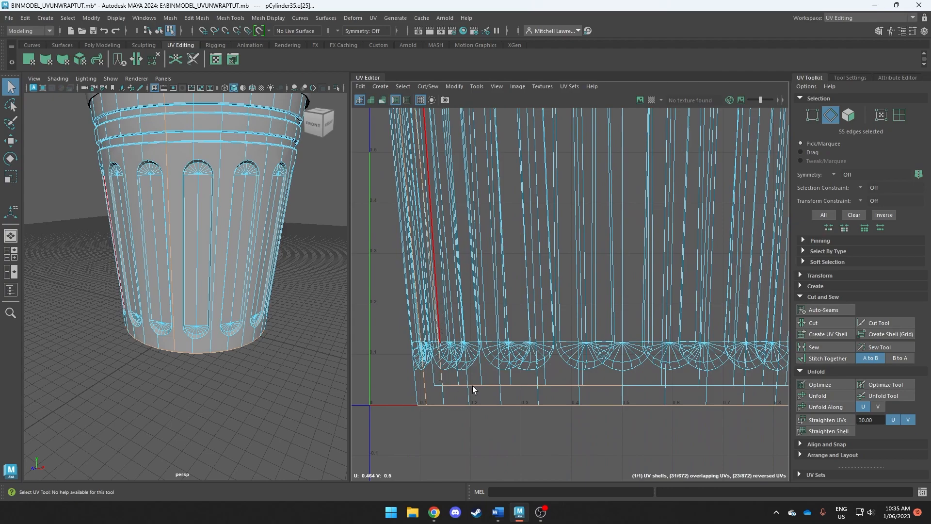
scroll(597, 387, down, 2)
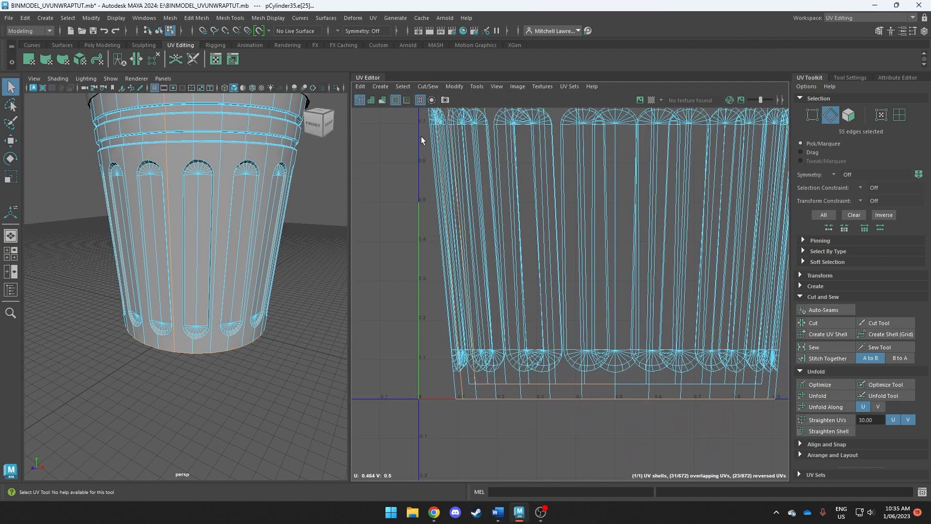
scroll(216, 302, down, 5)
Cut the UVs along the selected bottom rim and vertical seam edges of the bin body.
key(alt)
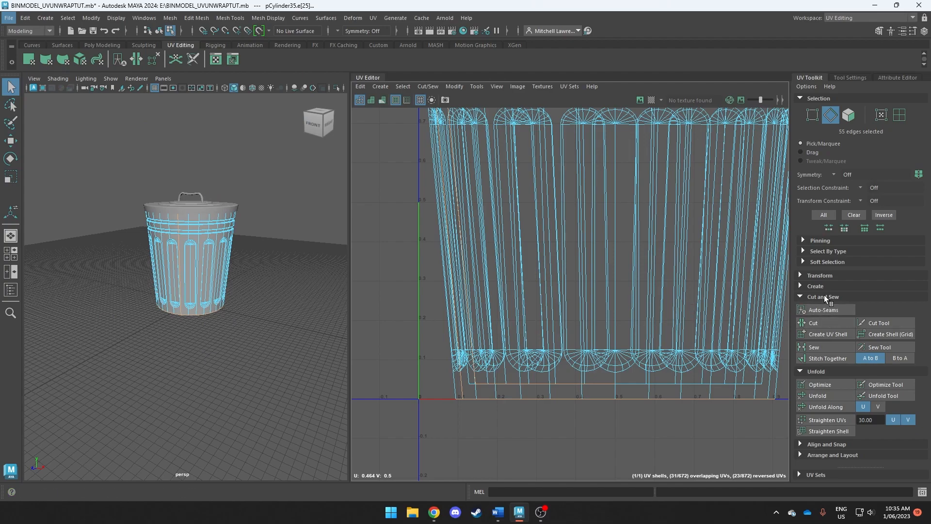
click(802, 297)
click(802, 308)
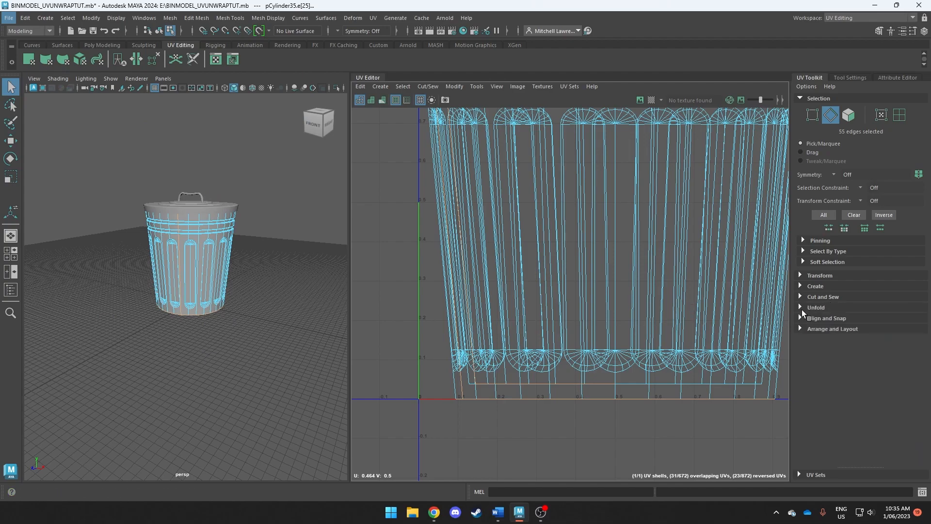
click(827, 297)
click(827, 323)
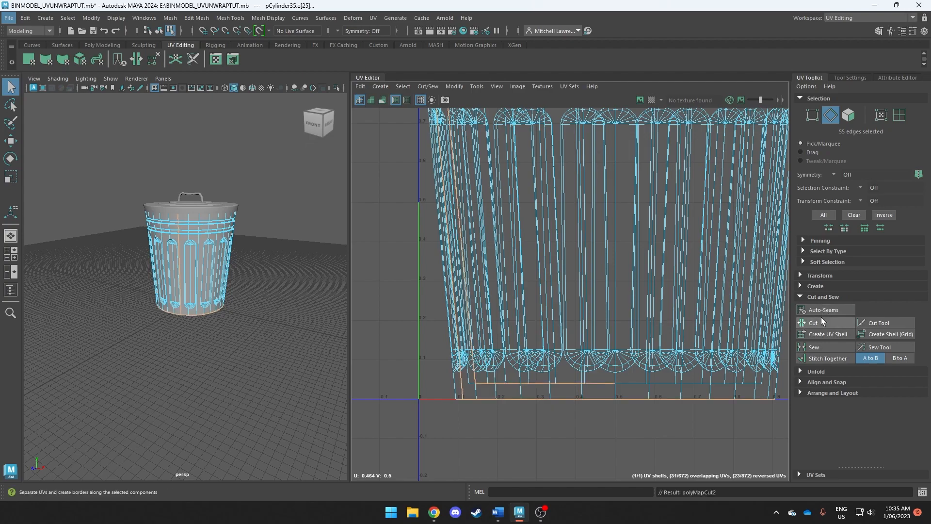
Select the bin body's UV shell, then unfold and optimize it.
right_click(500, 227)
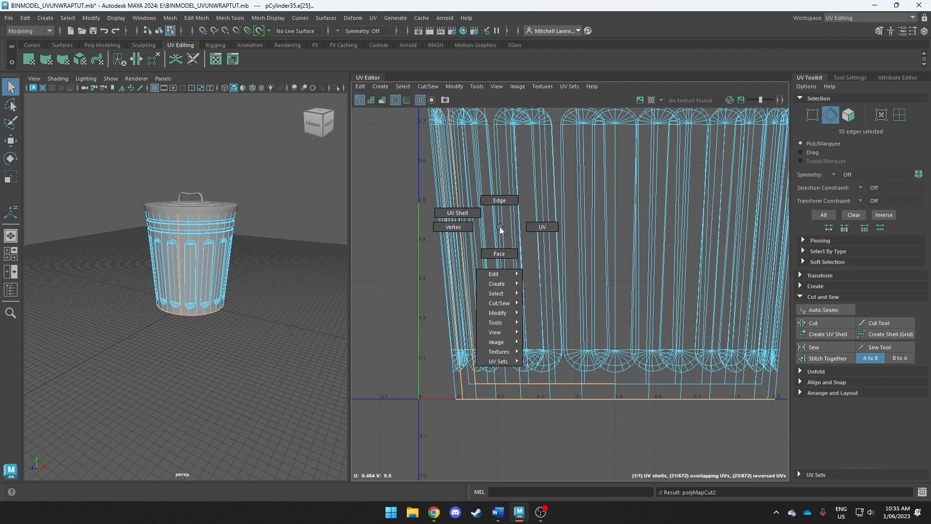
click(468, 213)
click(567, 197)
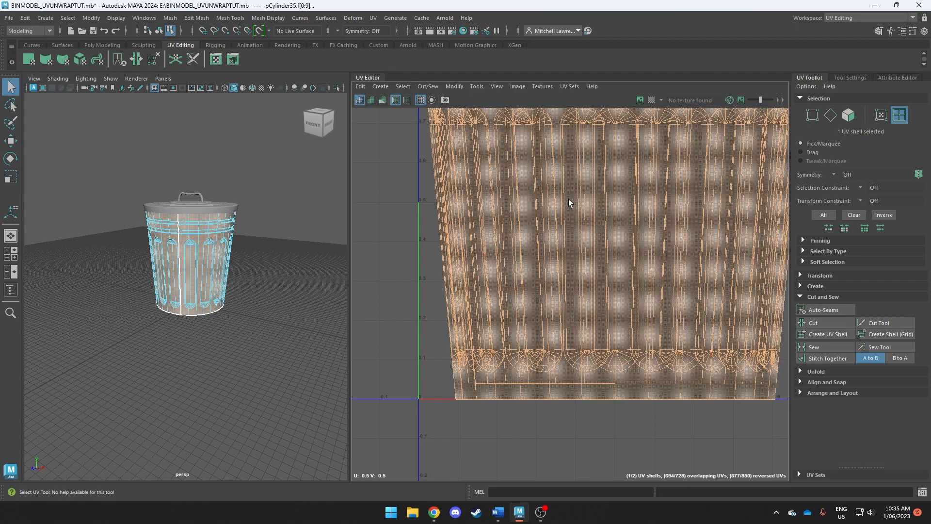
scroll(567, 197, down, 1)
alt+middle_drag(573, 211, 497, 276)
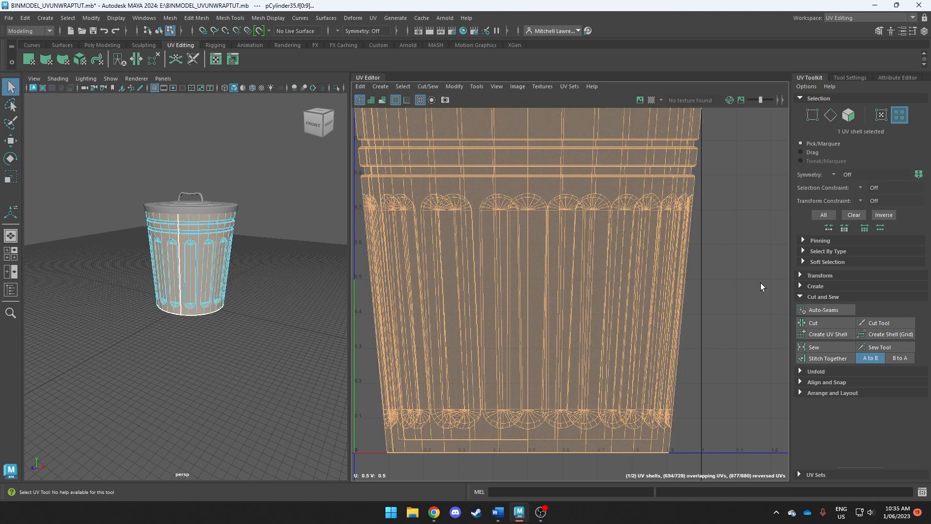
click(821, 370)
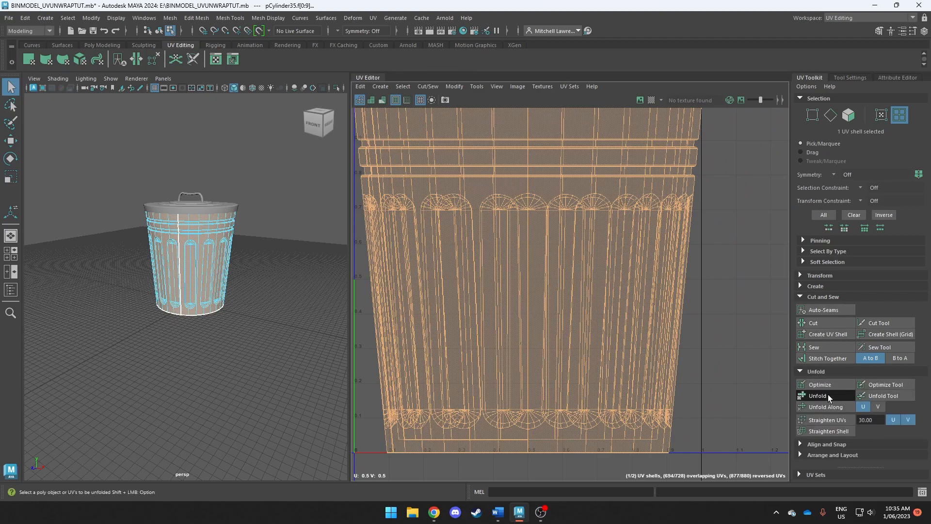
click(828, 395)
click(823, 383)
scroll(694, 357, down, 4)
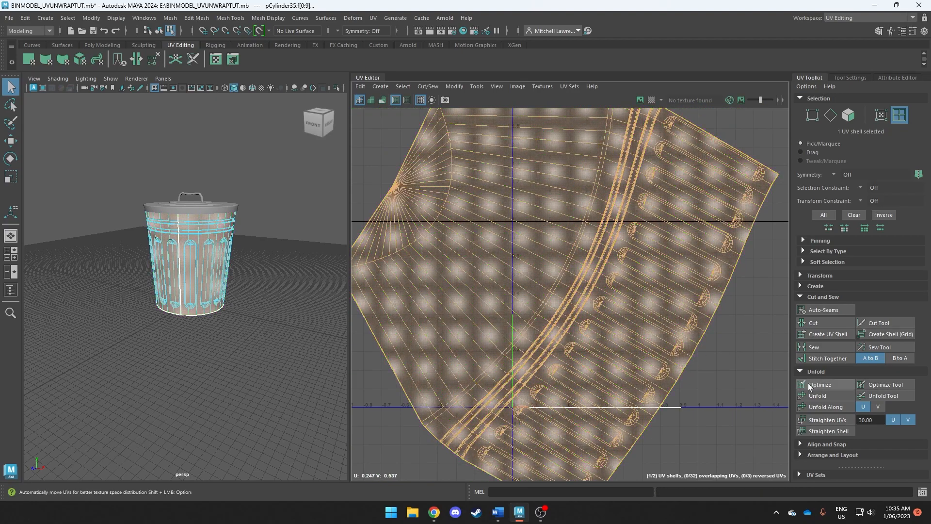
click(833, 396)
click(728, 354)
scroll(740, 344, down, 2)
click(665, 247)
click(735, 359)
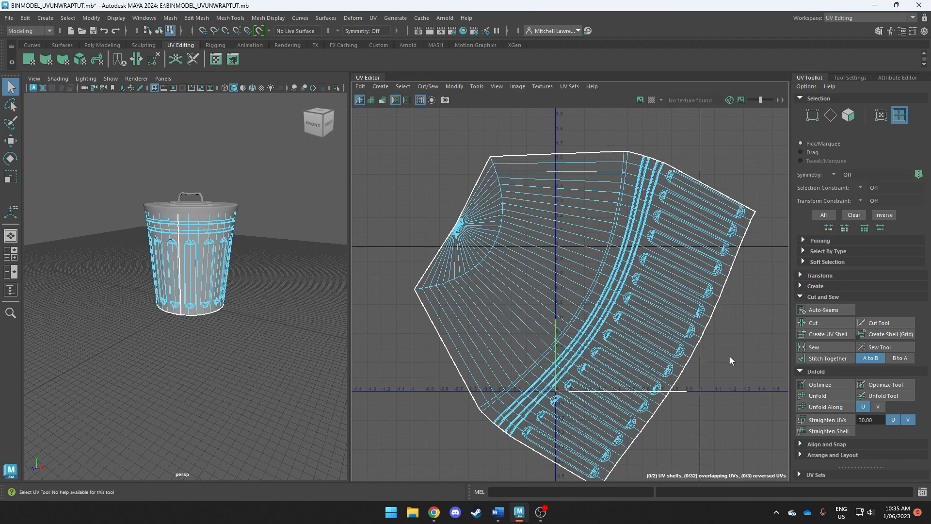
Select the wide fan-shaped band of faces in the unfolded shell and examine in wireframe where they sit on the bin.
click(473, 310)
right_drag(472, 310, 473, 290)
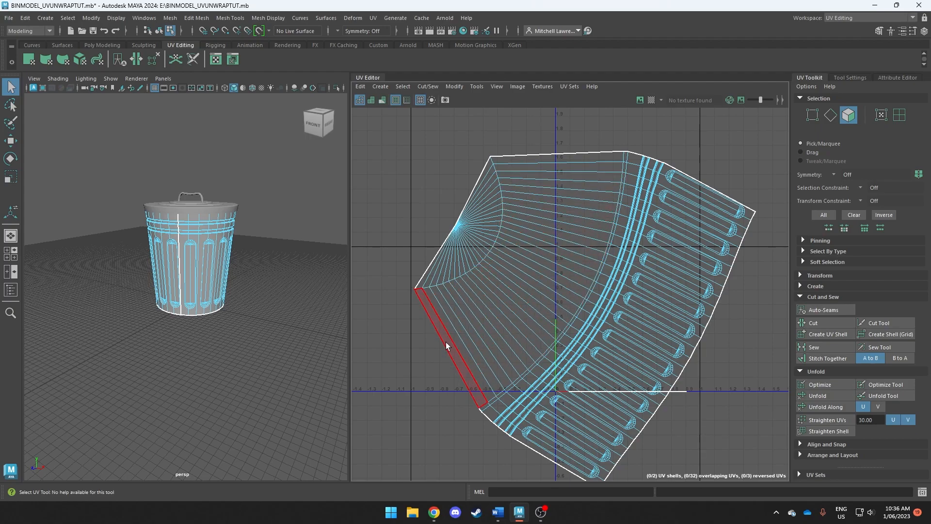
drag(440, 346, 565, 151)
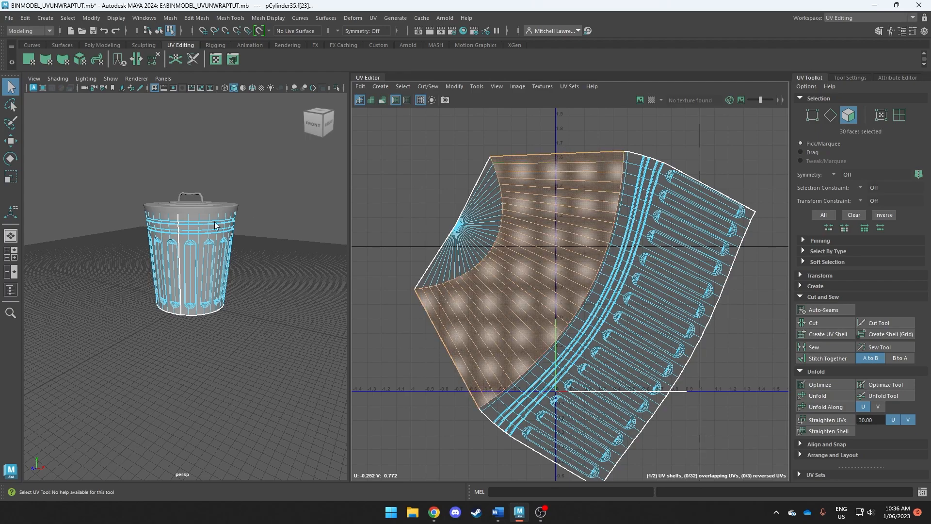
scroll(226, 220, up, 5)
click(224, 88)
mouse_move(227, 227)
alt+mouse_down()
mouse_move(251, 249)
mouse_move(232, 280)
alt+mouse_up()
alt+drag(292, 266, 323, 272)
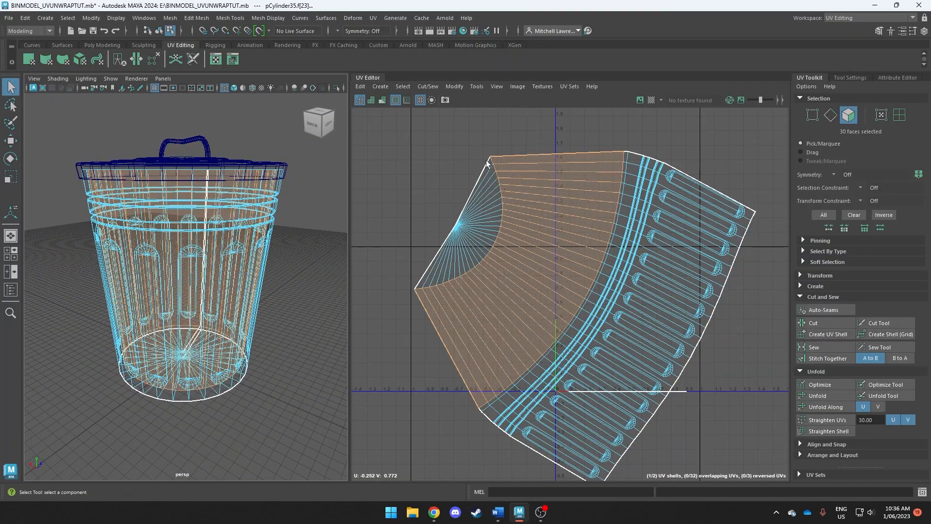
Delete the UVs of the bin's inner wall faces and of the half-disc of inner floor faces.
click(532, 133)
mouse_move(546, 161)
mouse_down()
mouse_move(510, 325)
mouse_move(463, 370)
mouse_up()
key(Delete)
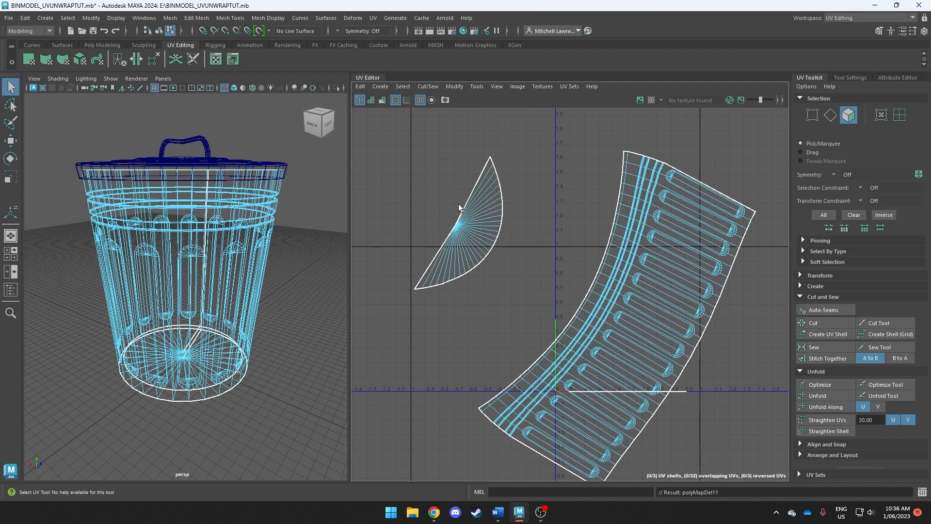
drag(406, 148, 517, 322)
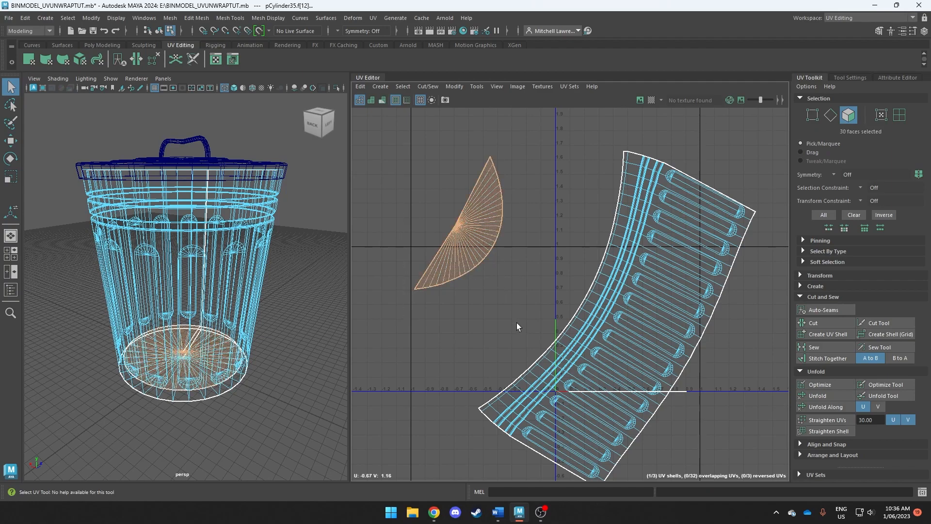
key(Delete)
Select the outer body UV shell and move it up and away from the flattened base shell.
right_drag(646, 243, 612, 228)
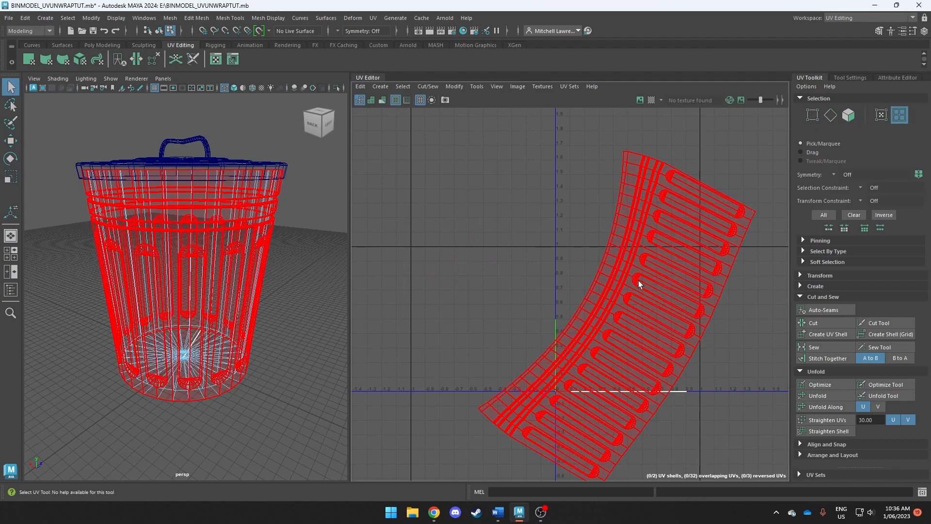
click(634, 292)
key(w)
drag(625, 316, 558, 216)
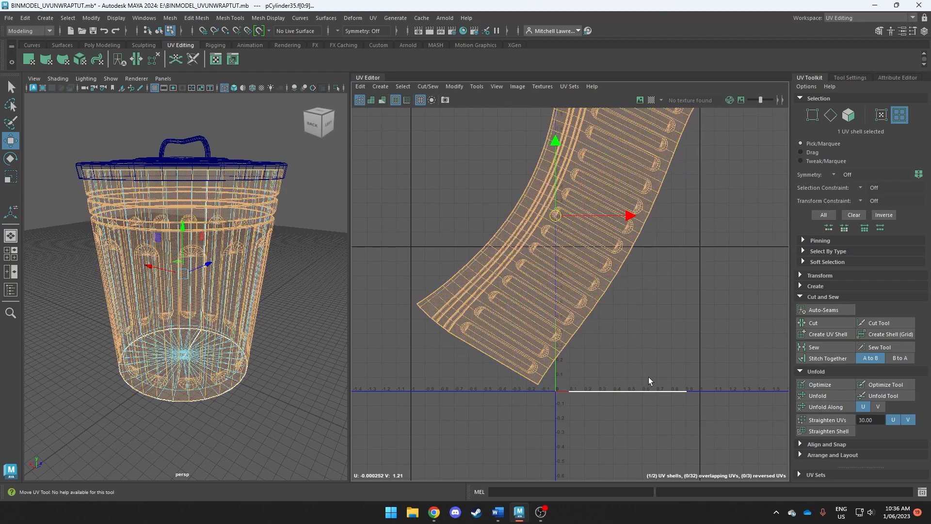
Select the flattened base UV shell, restore shaded display and examine which faces it covers on the bin's underside.
click(676, 398)
scroll(678, 397, up, 4)
drag(710, 373, 436, 404)
alt+drag(269, 384, 198, 356)
click(233, 88)
mouse_move(235, 143)
alt+mouse_down()
mouse_move(218, 318)
mouse_move(226, 210)
mouse_move(288, 191)
mouse_move(272, 254)
alt+mouse_up()
scroll(255, 178, up, 5)
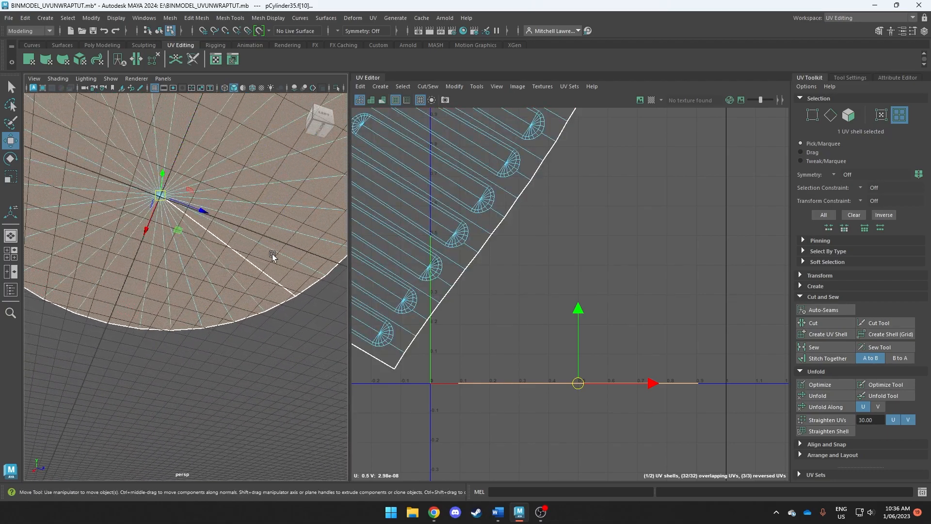
scroll(272, 255, down, 6)
alt+drag(194, 223, 218, 340)
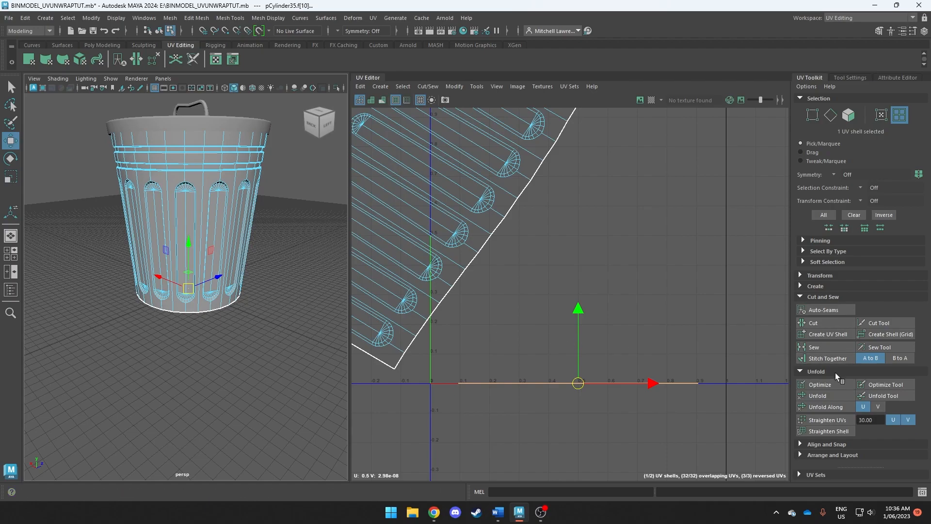
Optimize the flattened base UV shell and inspect its size in the UV layout.
click(820, 385)
scroll(699, 319, down, 5)
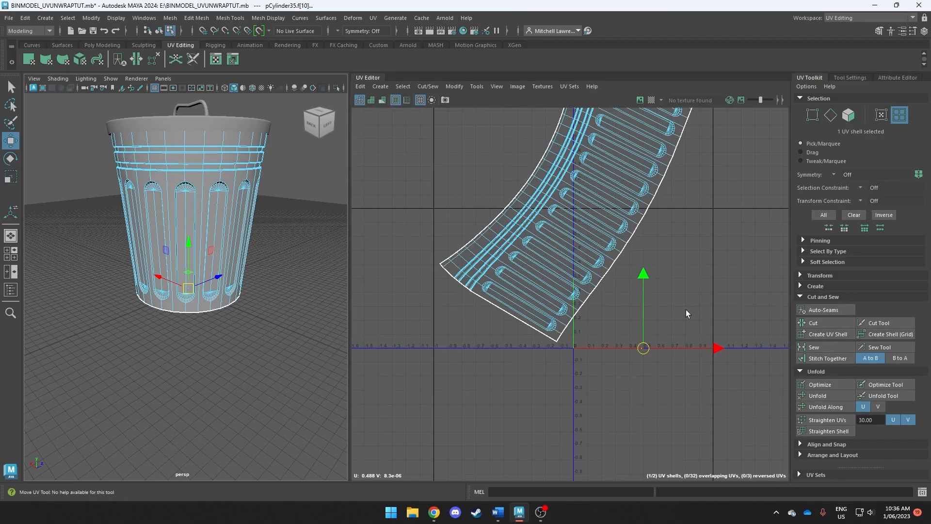
scroll(648, 350, up, 5)
scroll(650, 354, up, 5)
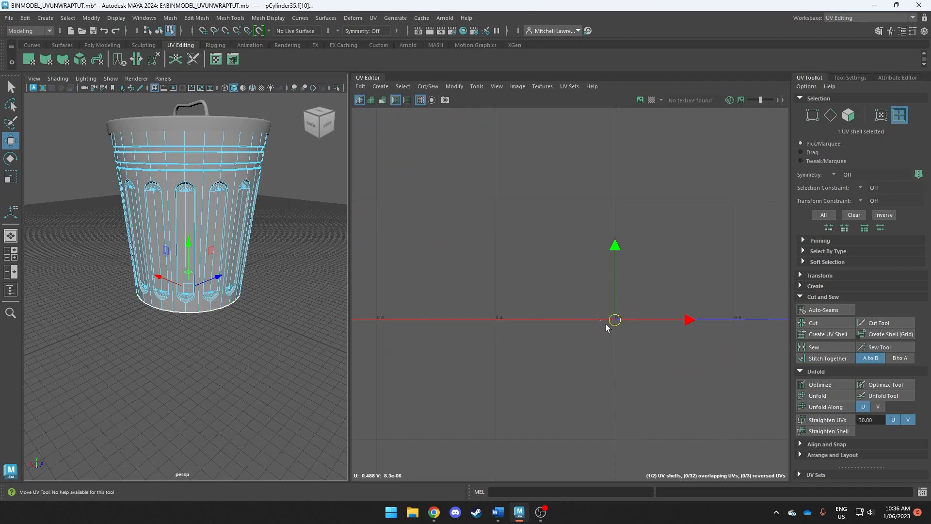
scroll(597, 296, down, 3)
scroll(597, 296, down, 3)
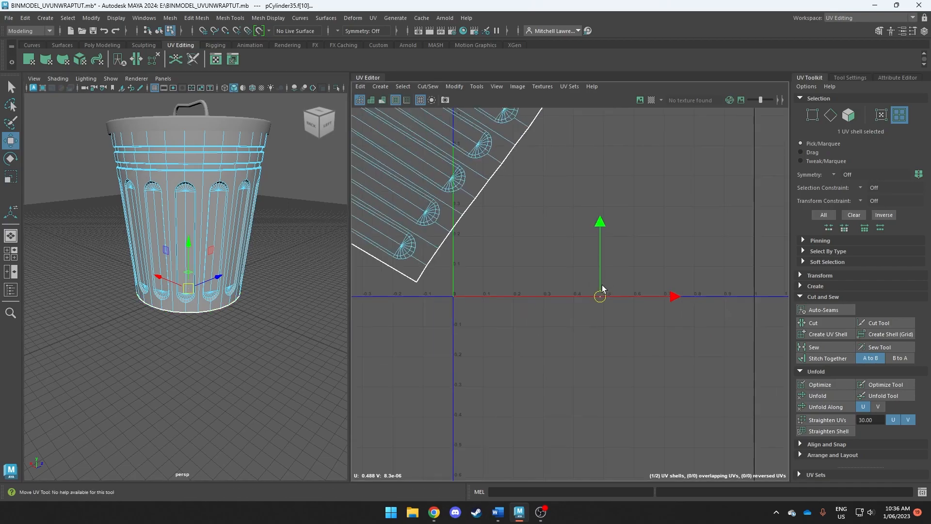
Enlarge the tiny base shell into the UV tile with Layout UV.
shift+right_click(564, 235)
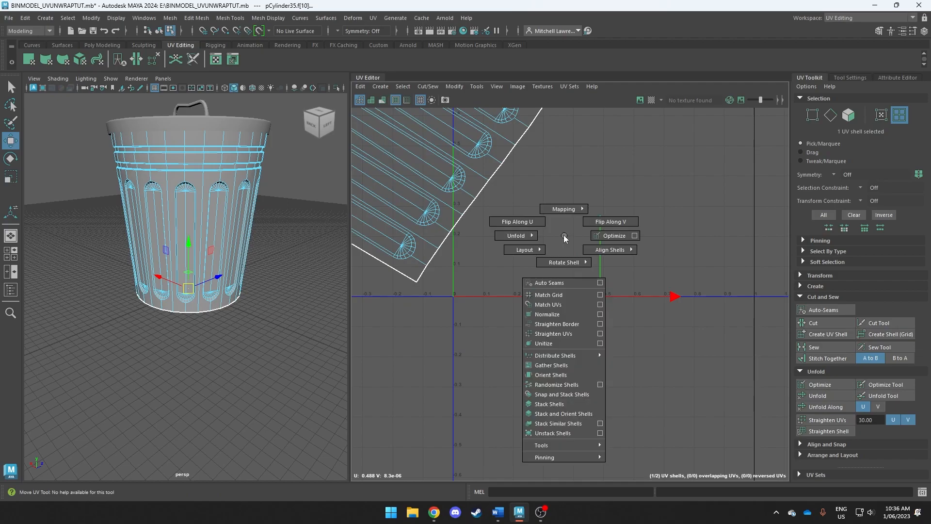
mouse_move(534, 254)
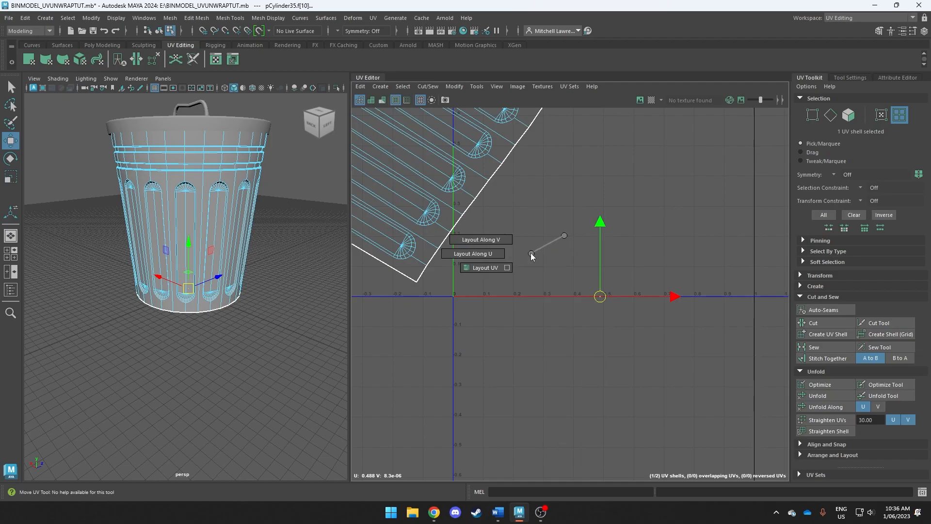
click(495, 267)
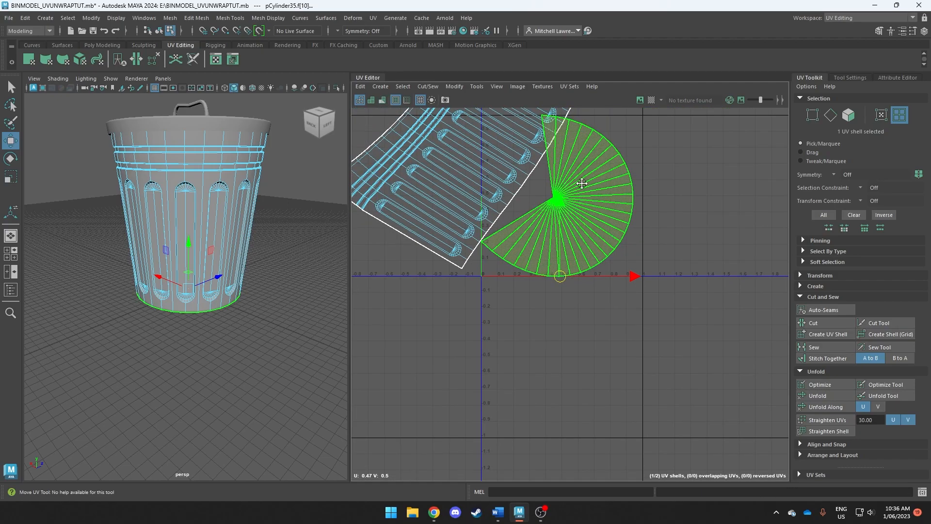
alt+middle_drag(590, 172, 603, 250)
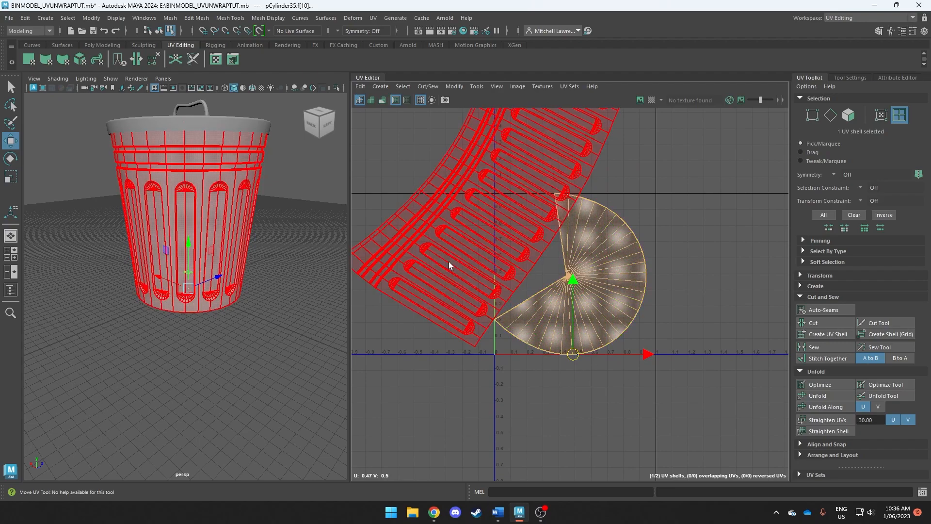
Select the split radial edge of the base shell and join its two sides with Move and Sew Edges.
click(688, 223)
right_drag(567, 262, 563, 246)
click(560, 238)
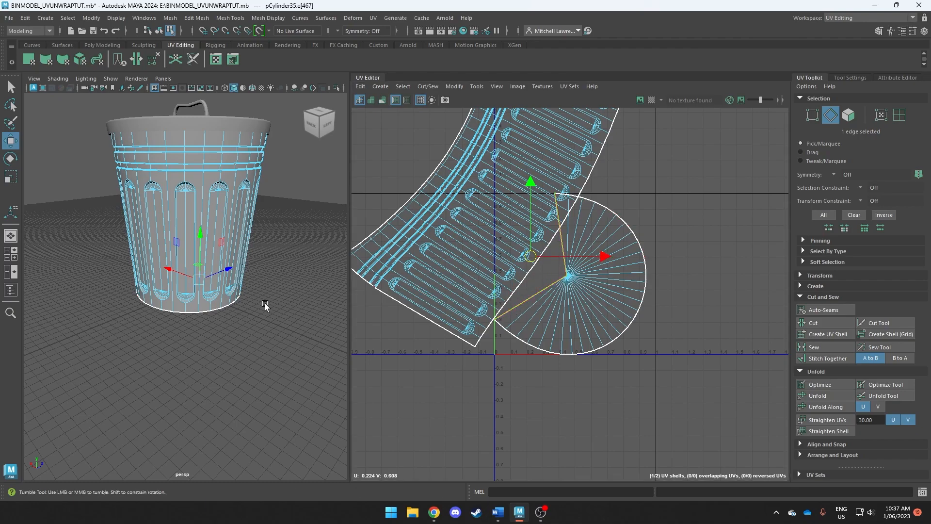
alt+drag(264, 304, 219, 263)
scroll(218, 264, up, 6)
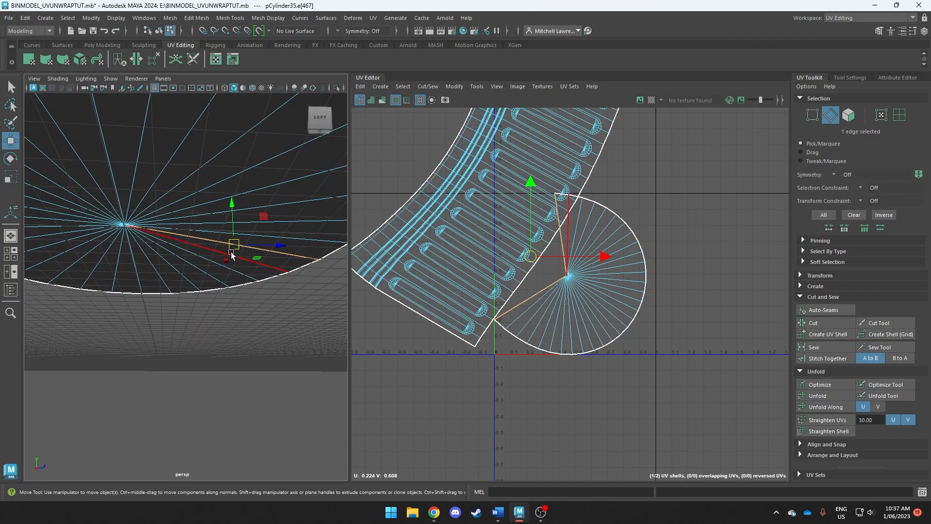
shift+right_click(556, 247)
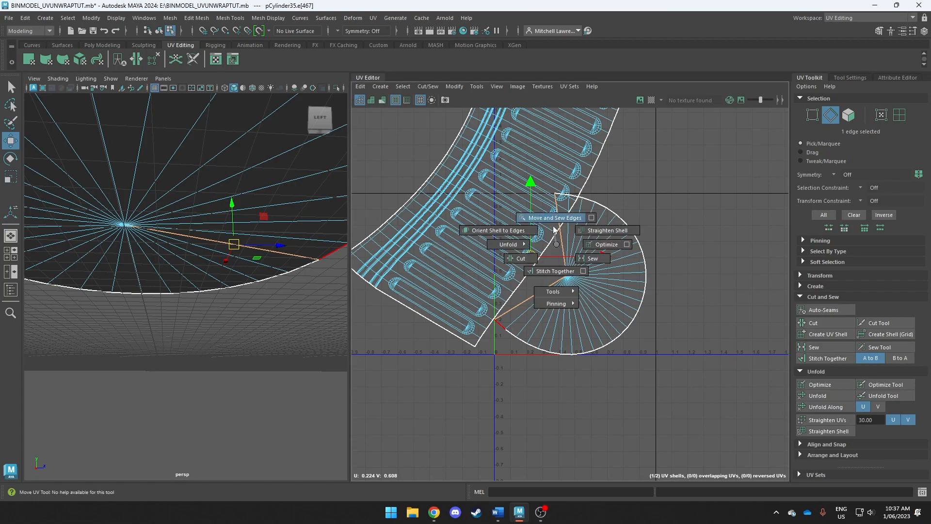
click(555, 228)
Move the base UV shell clear of the body shell, then unfold and optimize it into a full circle.
right_click(592, 253)
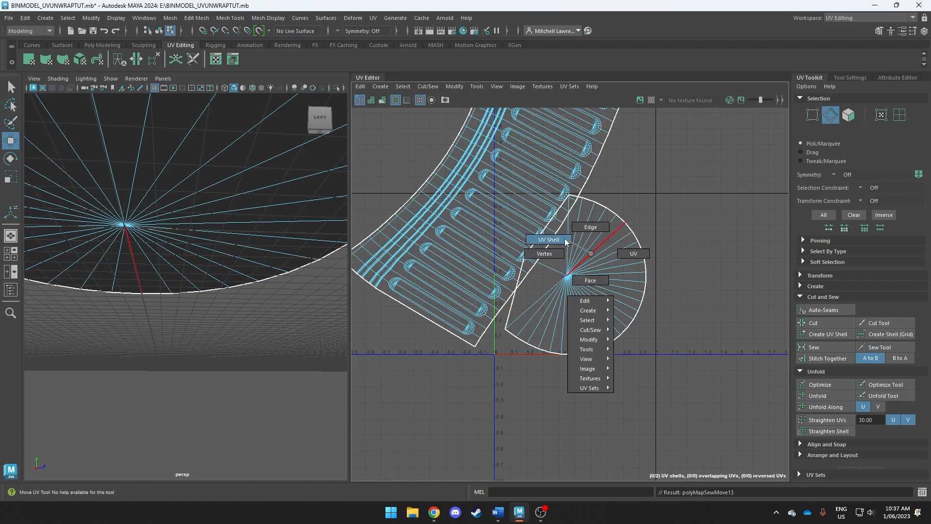
click(549, 240)
click(587, 273)
click(819, 384)
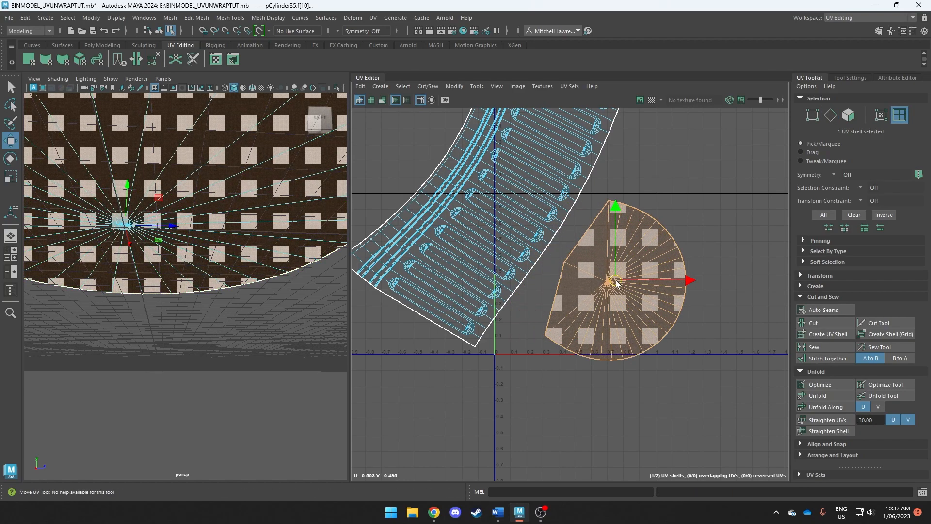
click(821, 396)
click(819, 386)
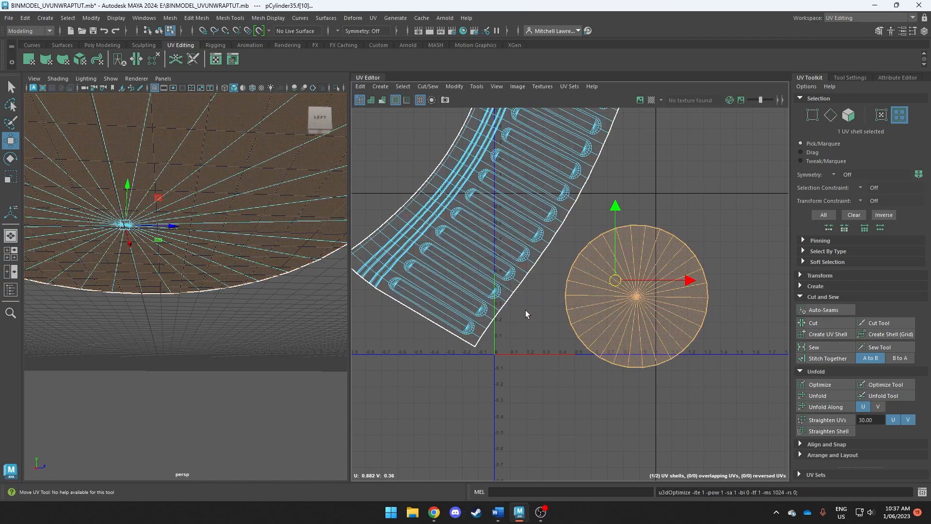
Try to join the circular base shell to the body shell's lower corner edge with Move and Sew Edges.
scroll(561, 266, down, 2)
right_click(508, 190)
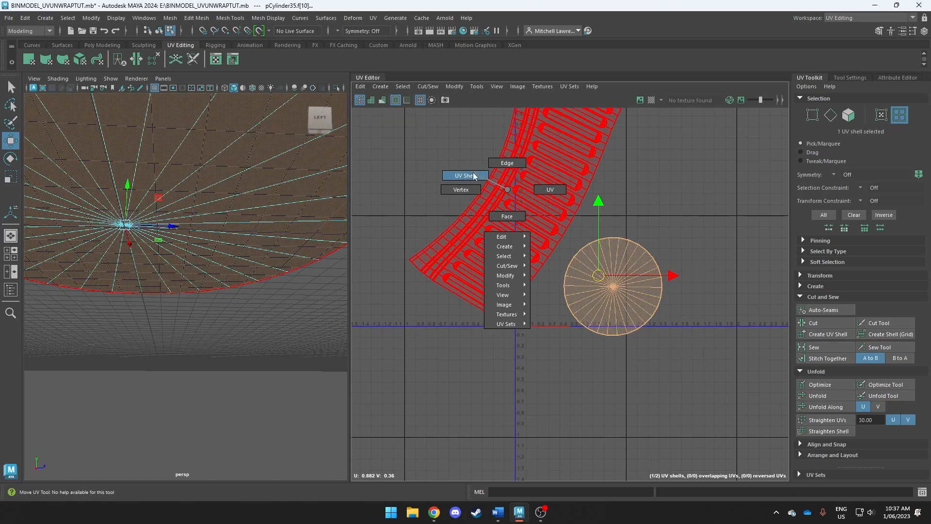
click(504, 163)
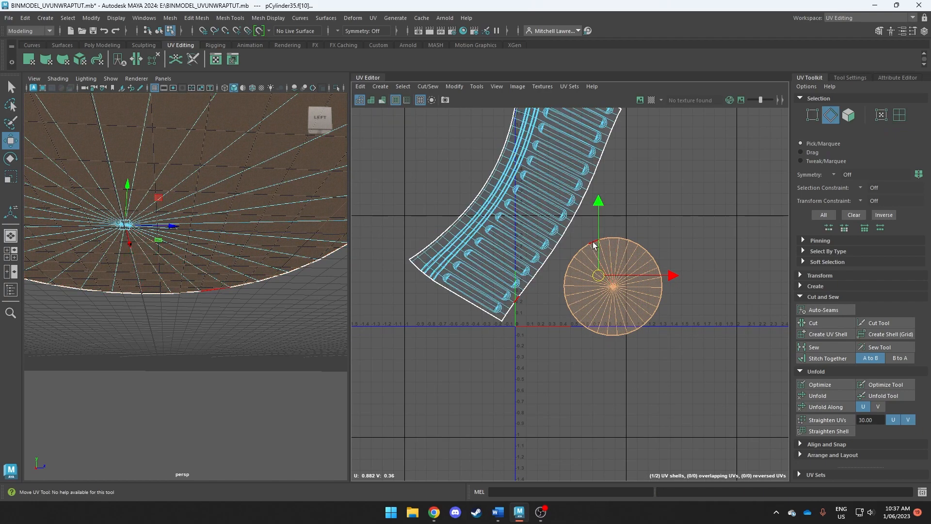
click(580, 209)
scroll(663, 209, down, 1)
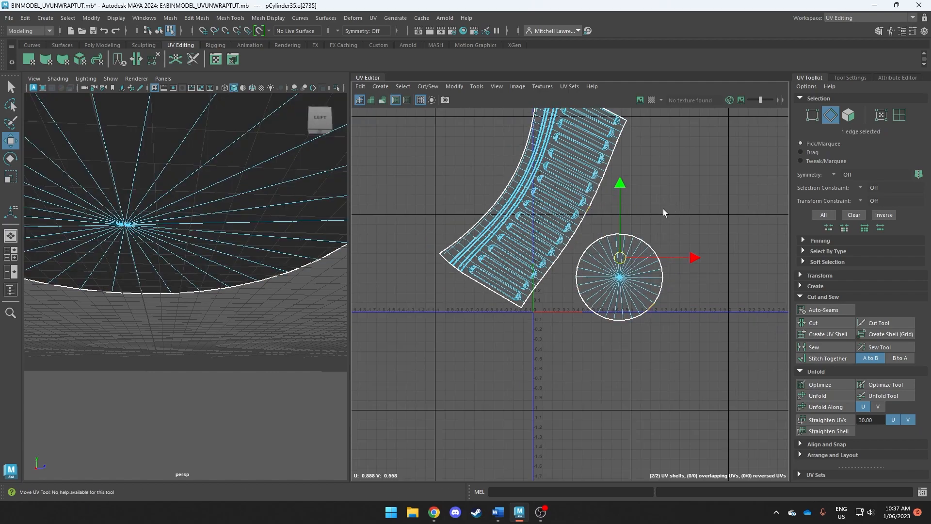
alt+middle_drag(663, 208, 646, 266)
click(516, 362)
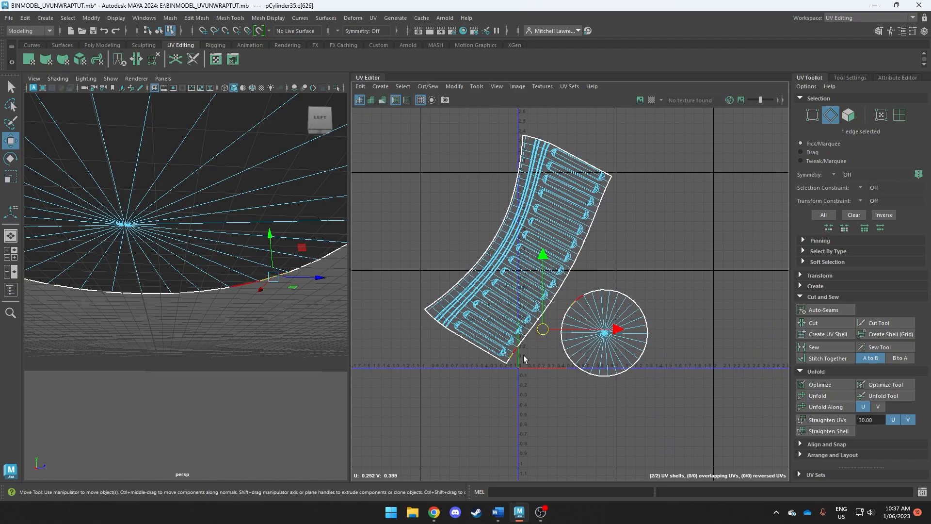
shift+right_drag(531, 360, 510, 262)
click(538, 243)
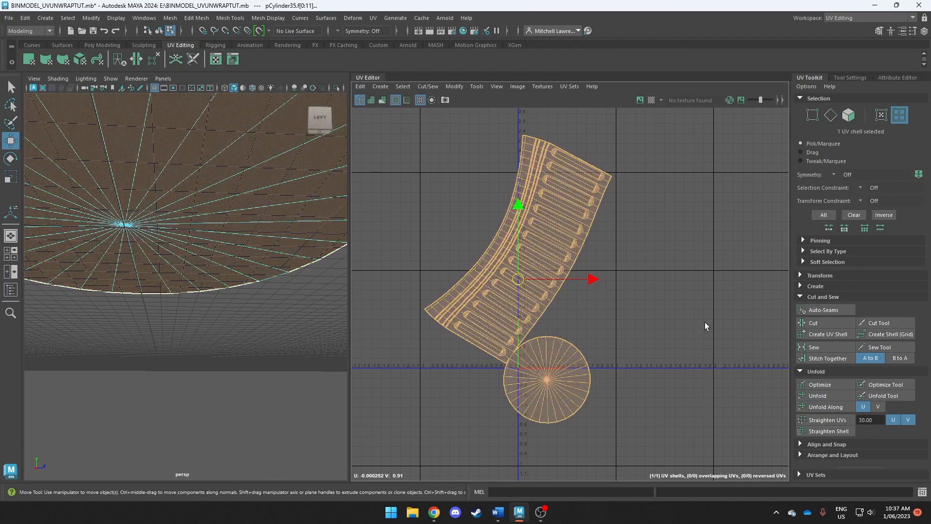
Optimize the combined body and base shell repeatedly to straighten the curved body strip.
click(820, 385)
click(821, 384)
click(821, 385)
click(820, 384)
click(820, 384)
click(821, 384)
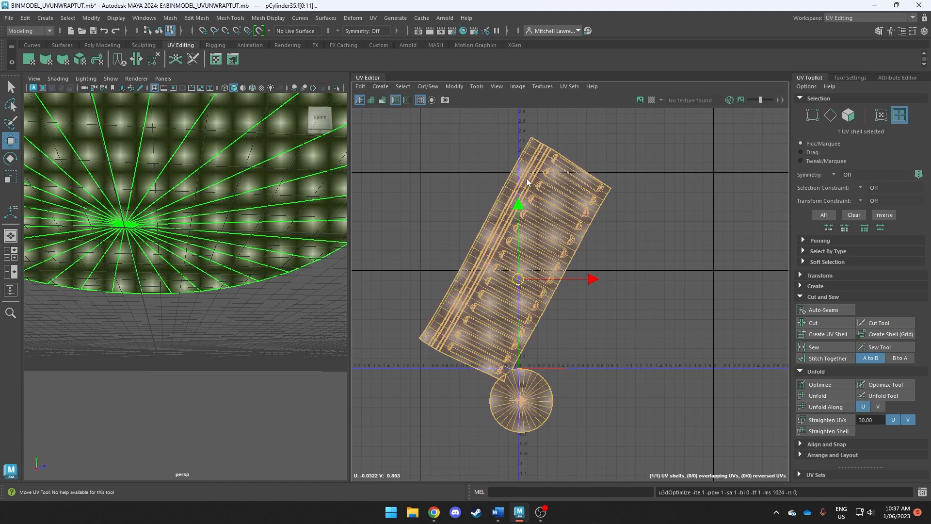
click(810, 384)
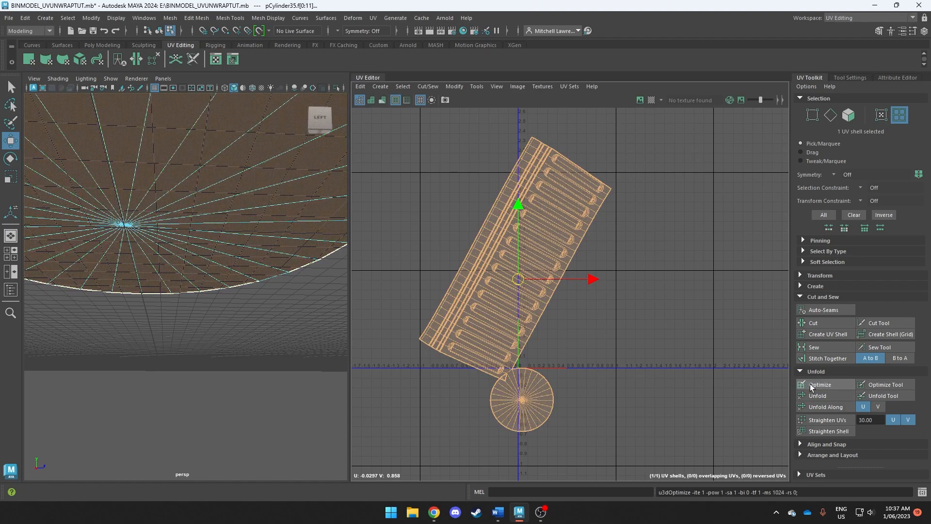
Sew the folded edge where the base circle meets the body's corner, then optimize the combined shell again.
scroll(537, 359, up, 6)
alt+middle_drag(477, 349, 516, 202)
scroll(485, 221, up, 3)
right_drag(474, 242, 471, 213)
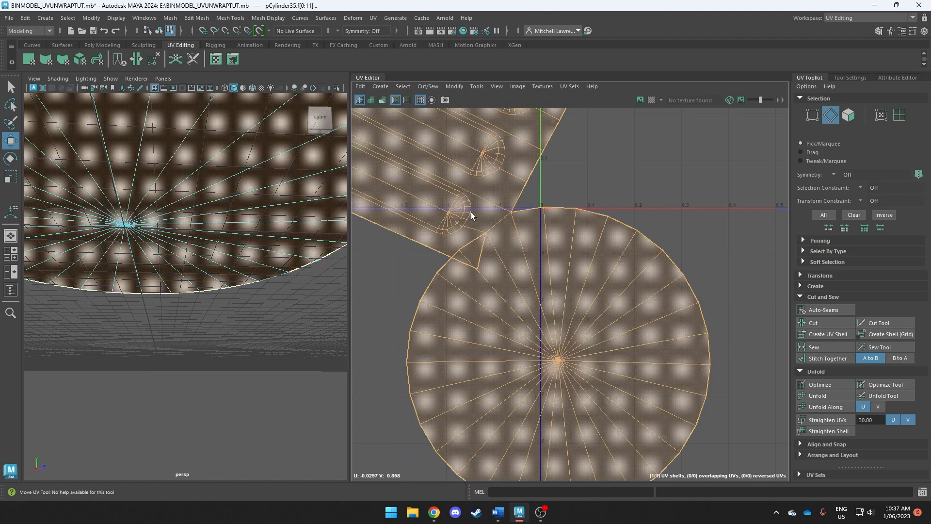
click(480, 241)
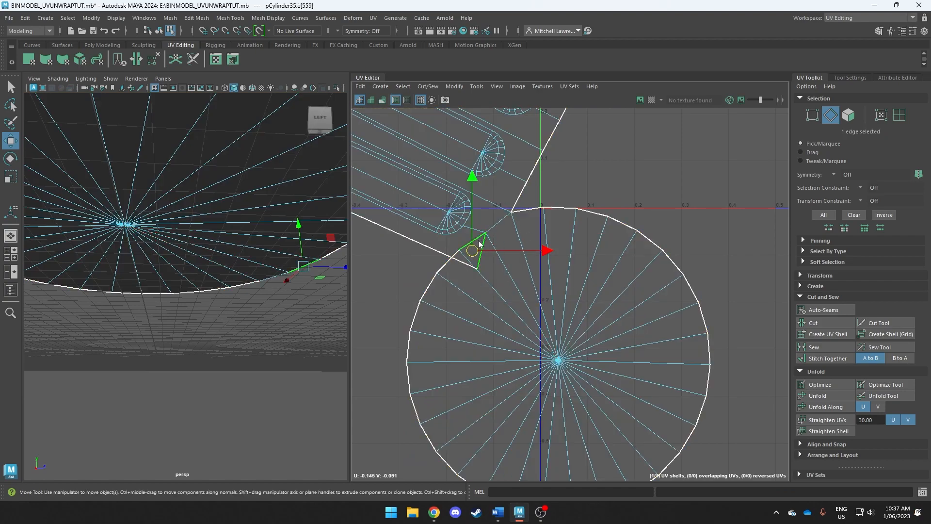
right_drag(479, 243, 455, 169)
click(455, 169)
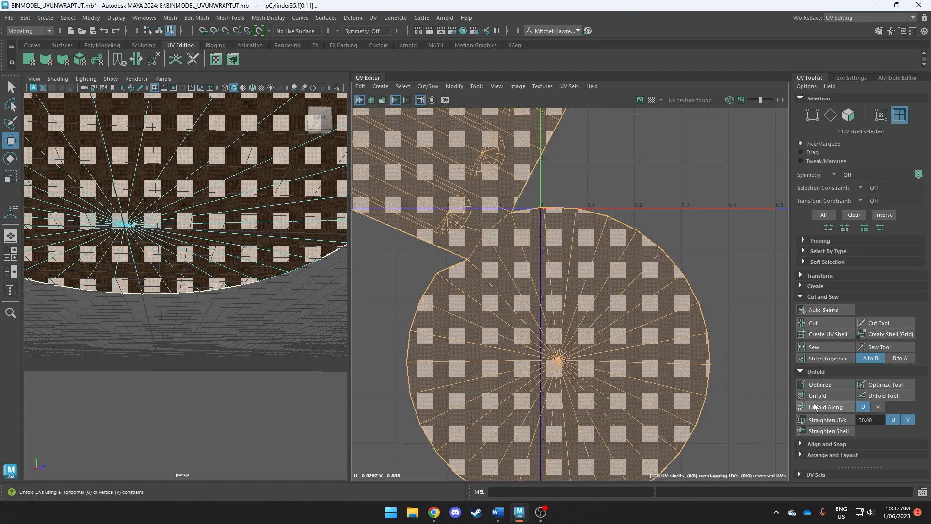
click(822, 384)
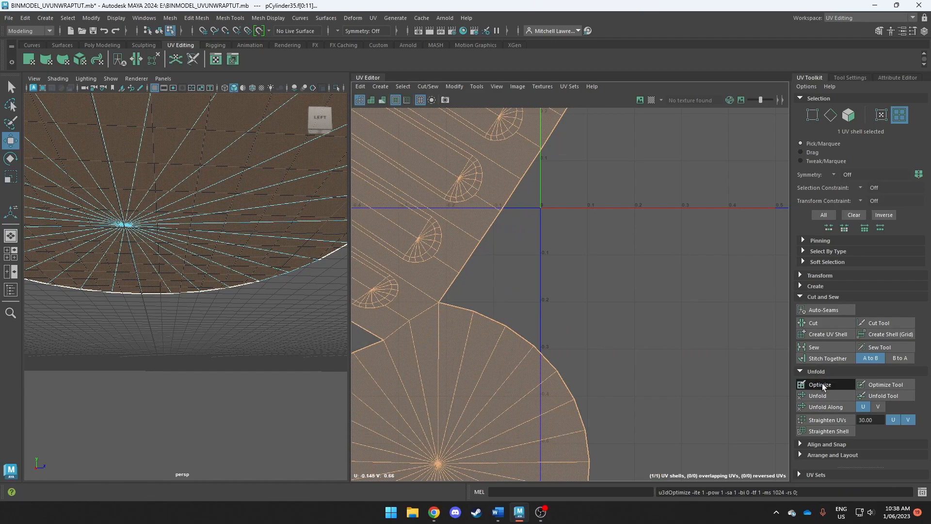
click(823, 385)
click(822, 386)
Cut the two edges connecting the base circle to the body shell's lower corner.
scroll(632, 306, down, 8)
alt+middle_drag(628, 292, 596, 305)
scroll(596, 305, up, 5)
scroll(523, 331, up, 4)
right_drag(523, 330, 545, 313)
click(537, 326)
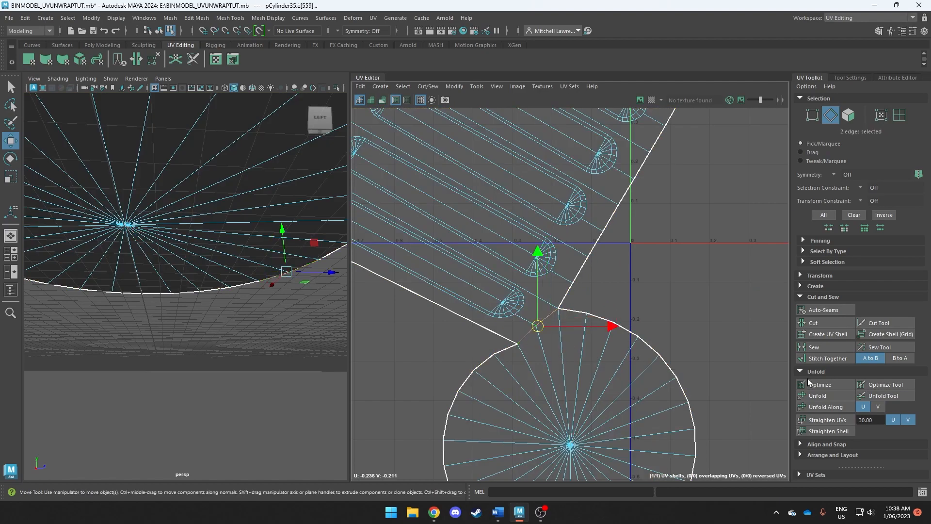
click(822, 325)
Select the separated base shell and move it into the empty space beside the body shell's long edge.
scroll(629, 334, down, 5)
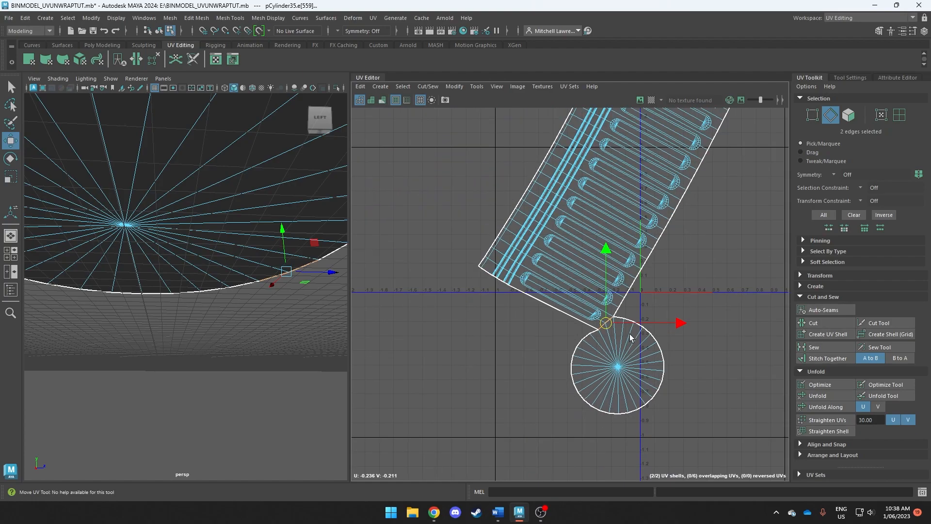
drag(607, 324, 679, 267)
key(ctrl+z)
right_drag(650, 352, 656, 374)
click(626, 378)
drag(609, 377, 705, 270)
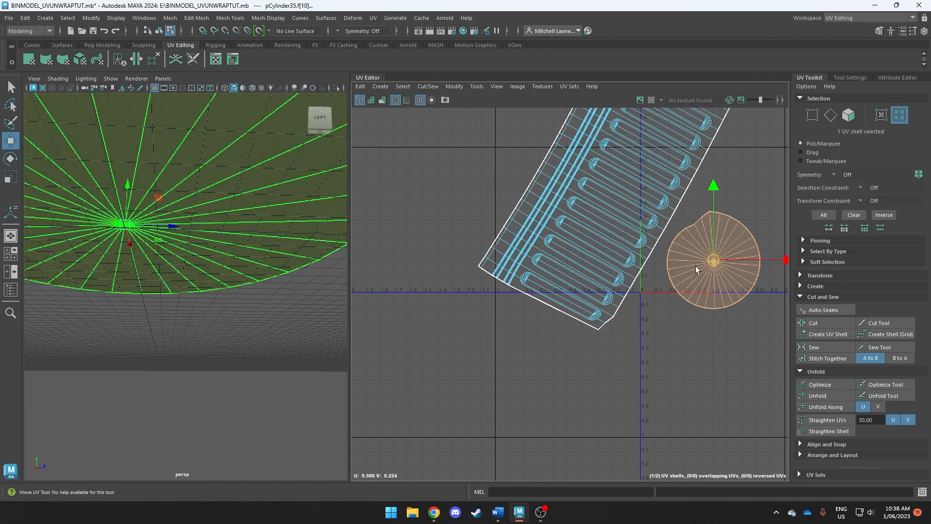
Join the base circle to an edge partway along the body shell's long side with Move and Sew Edges.
scroll(704, 270, down, 2)
alt+middle_drag(703, 271, 574, 328)
right_drag(577, 283, 579, 266)
scroll(621, 297, up, 3)
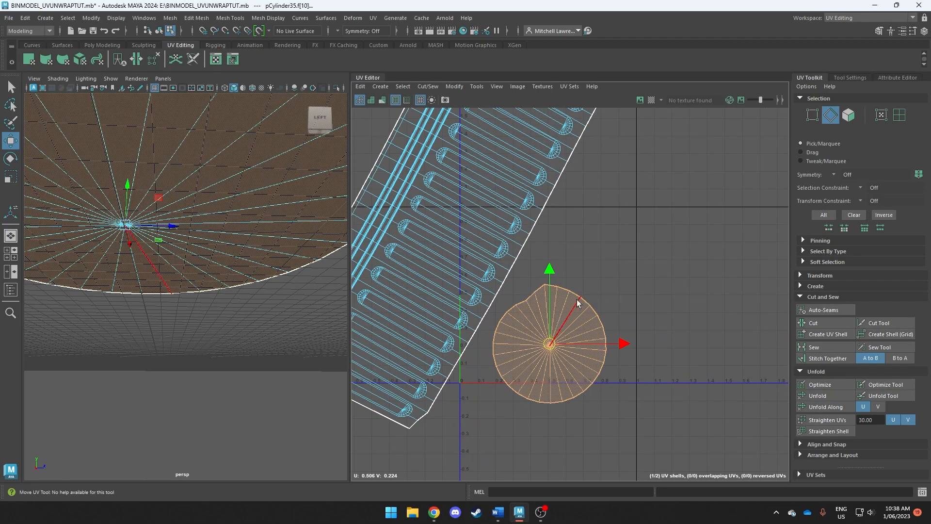
click(524, 253)
shift+right_drag(524, 252, 485, 216)
click(460, 204)
Optimize the newly joined body and base shell repeatedly to straighten the body strip.
click(820, 387)
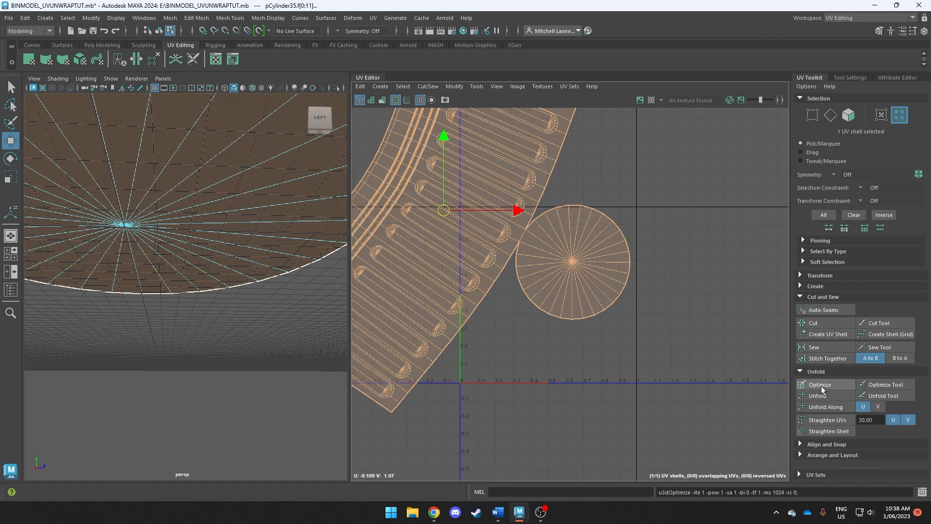
click(822, 388)
scroll(621, 285, down, 3)
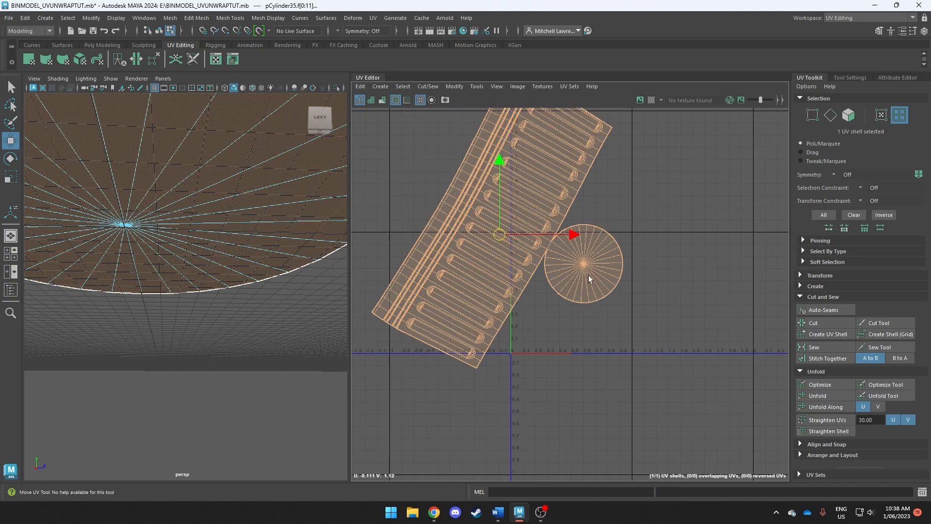
alt+middle_drag(590, 273, 595, 309)
click(837, 384)
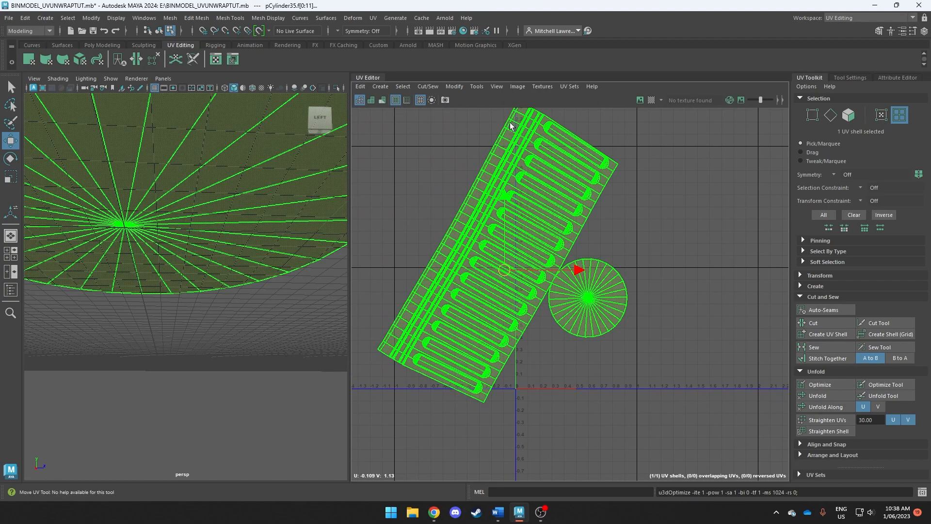
Deselect the shell and display the checker map on the bin body, leaving the UV background image hidden.
scroll(648, 173, down, 2)
click(486, 133)
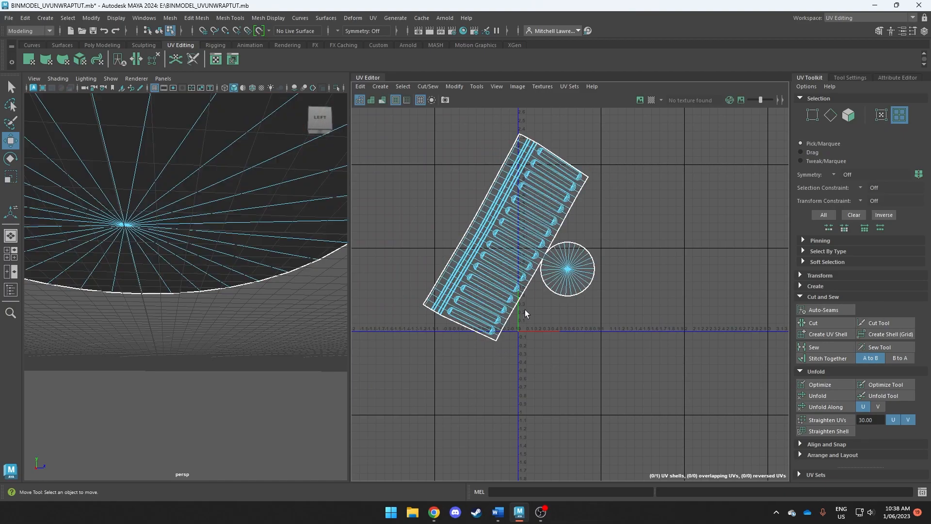
right_drag(536, 309, 539, 265)
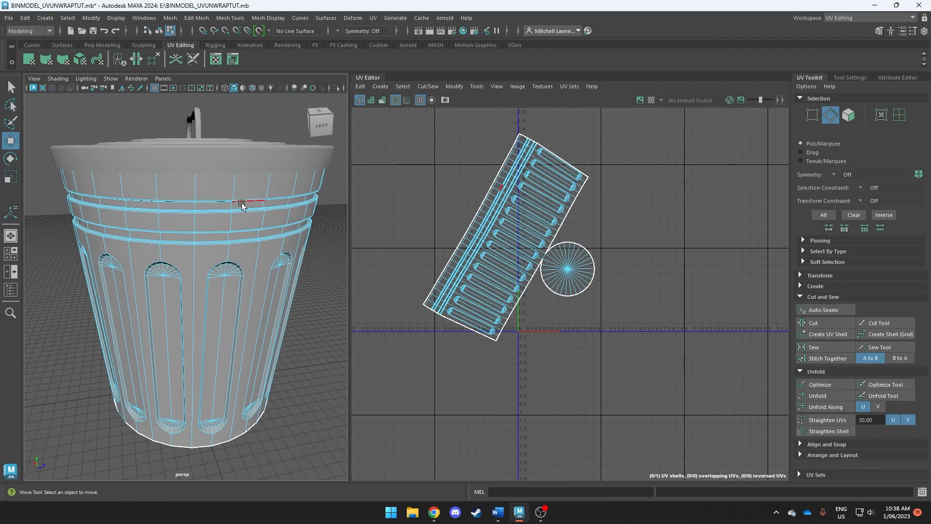
click(653, 101)
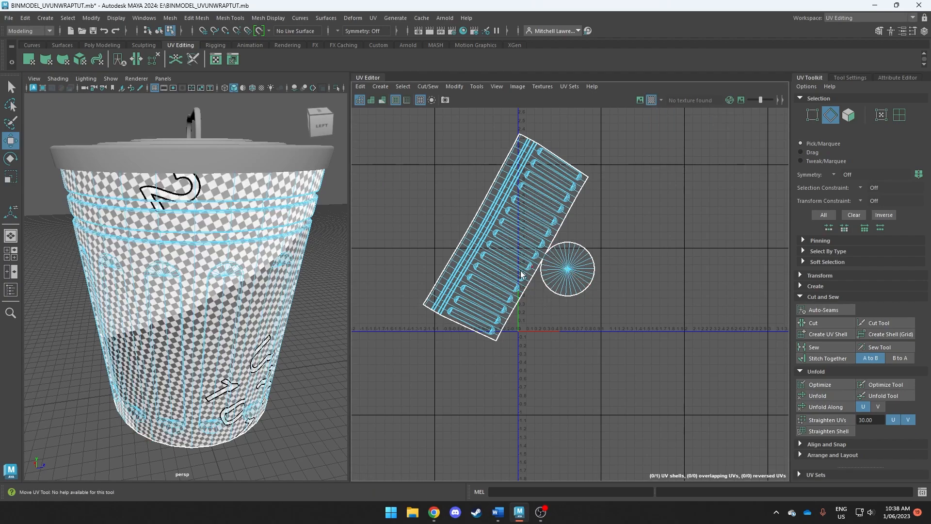
click(641, 100)
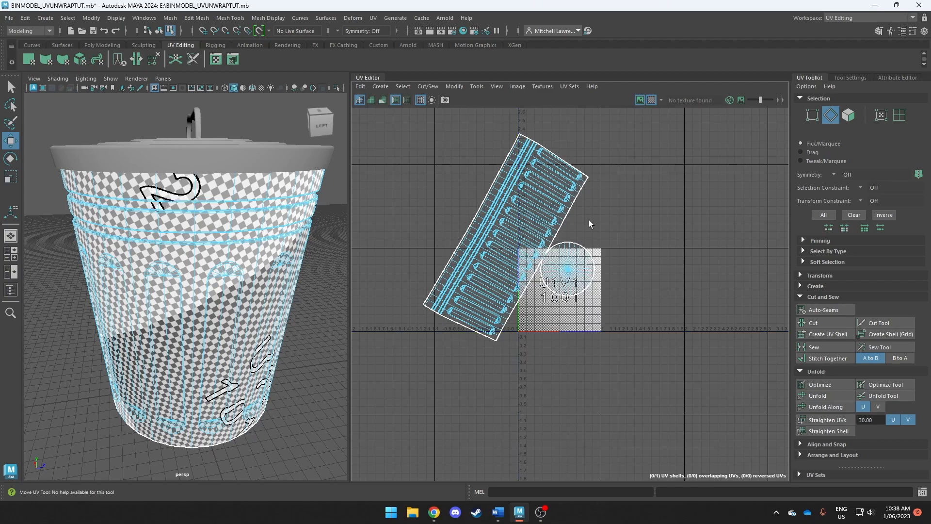
click(636, 101)
alt+drag(205, 301, 231, 272)
Select the combined shell, move it over the UV tile and rotate it until the body strip stands nearly upright.
click(505, 232)
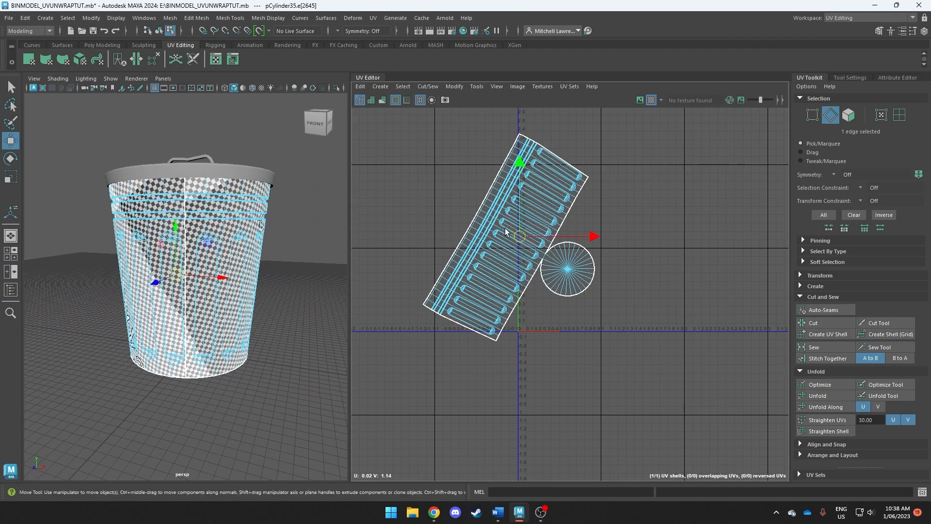
ctrl+right_drag(515, 259, 494, 245)
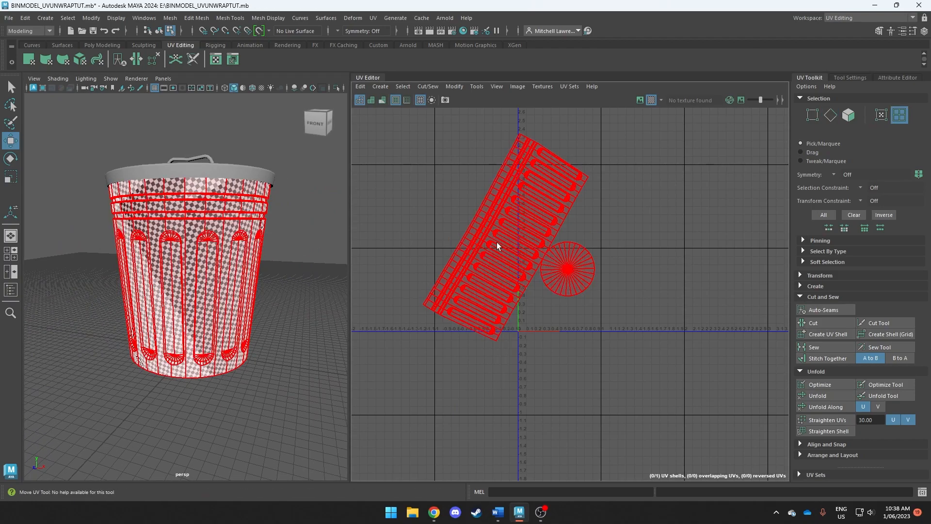
drag(514, 242, 575, 242)
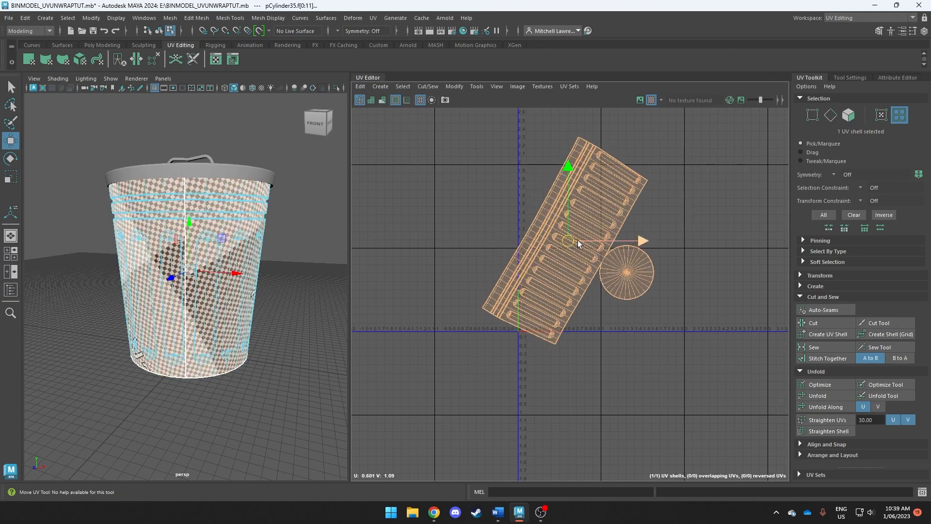
key(e)
drag(627, 211, 603, 192)
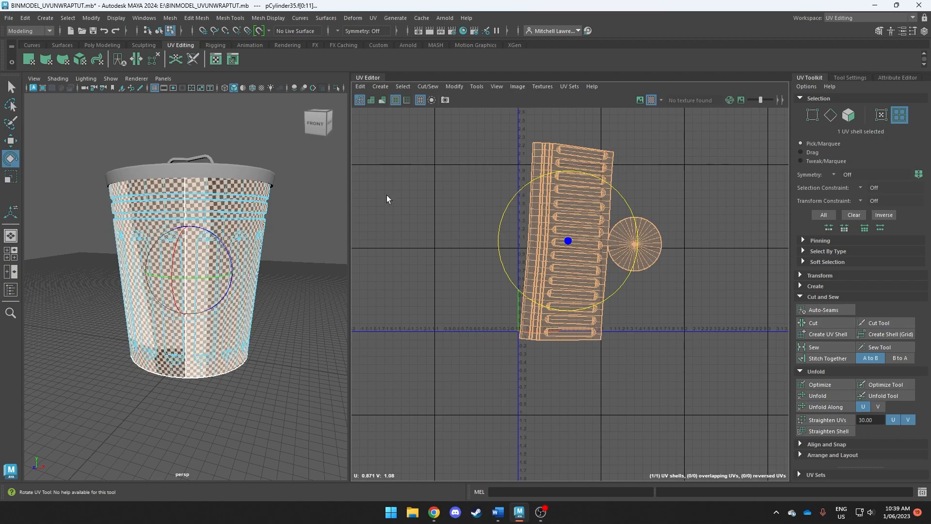
drag(554, 175, 492, 196)
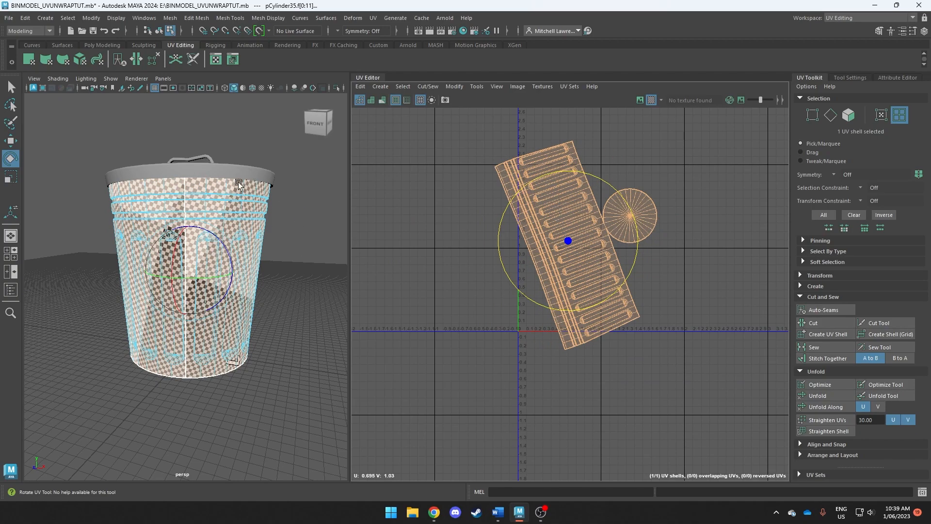
drag(597, 156, 593, 171)
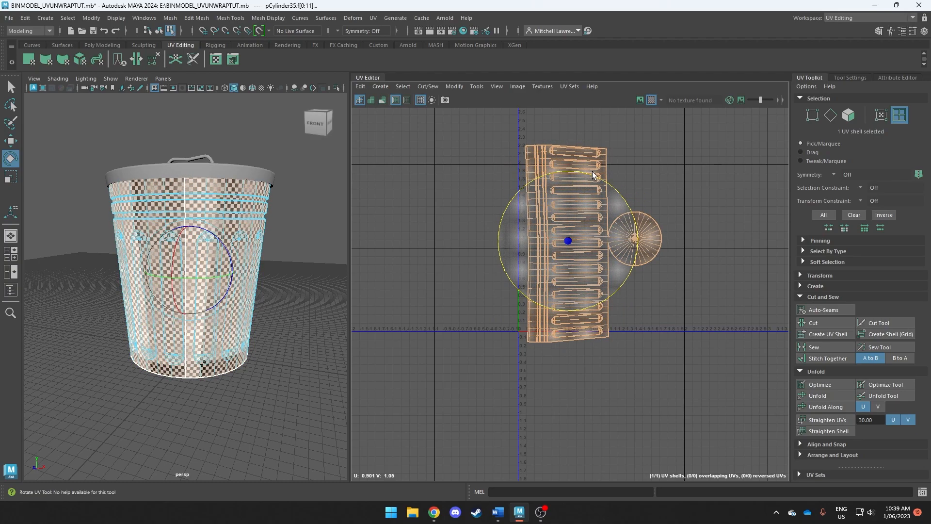
Lay out the combined shell inside the UV tile and inspect the checker pattern around the bin.
shift+right_drag(578, 193, 498, 226)
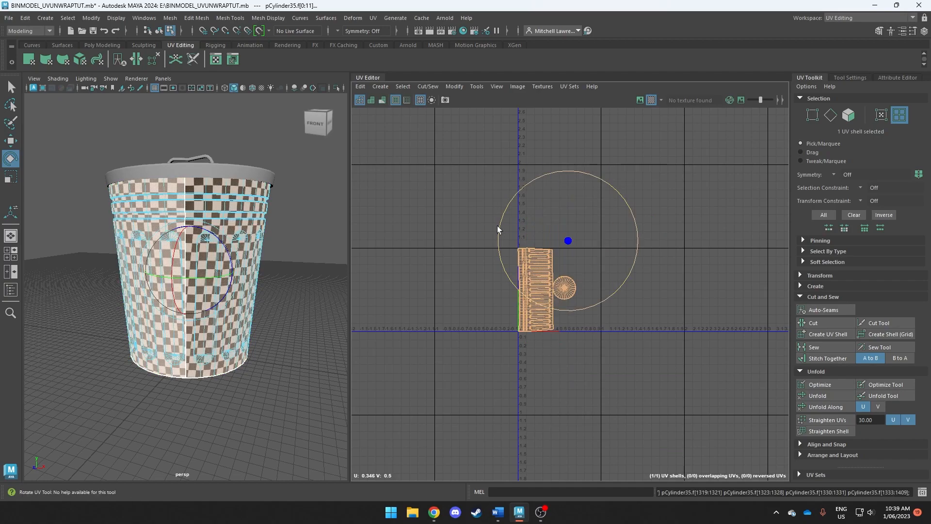
scroll(530, 290, up, 4)
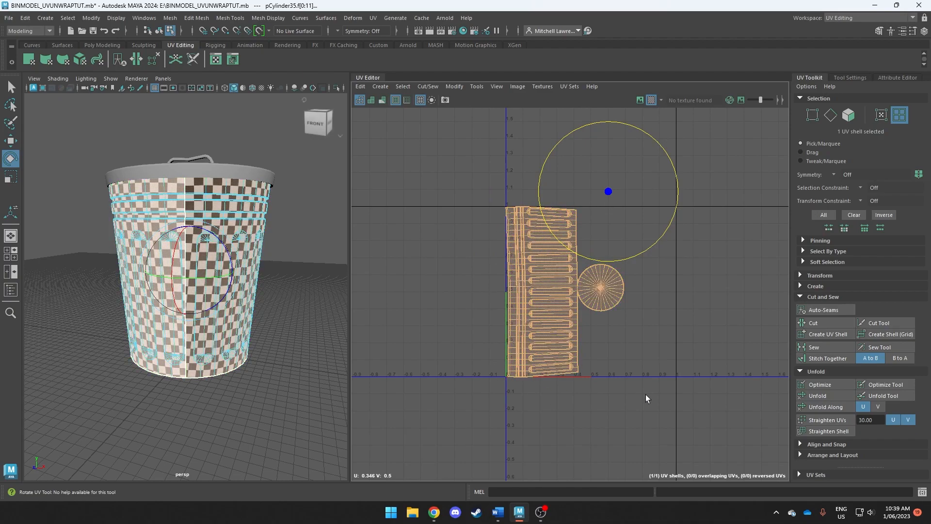
click(689, 347)
alt+drag(344, 279, 247, 227)
scroll(195, 282, down, 3)
scroll(162, 292, up, 10)
scroll(170, 288, down, 5)
scroll(255, 282, down, 5)
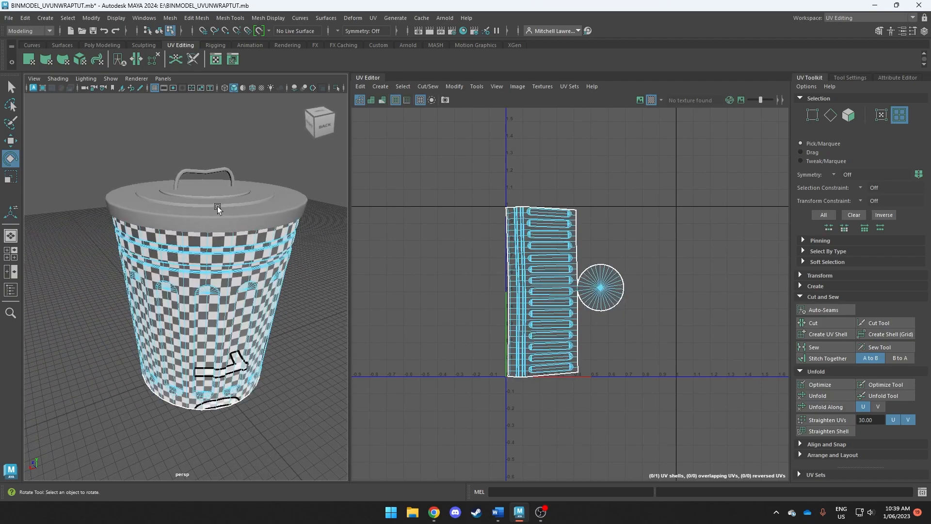
Select the bin's lid, apply a planar UV projection to it and switch to UV shell selection.
right_drag(220, 203, 262, 198)
click(262, 199)
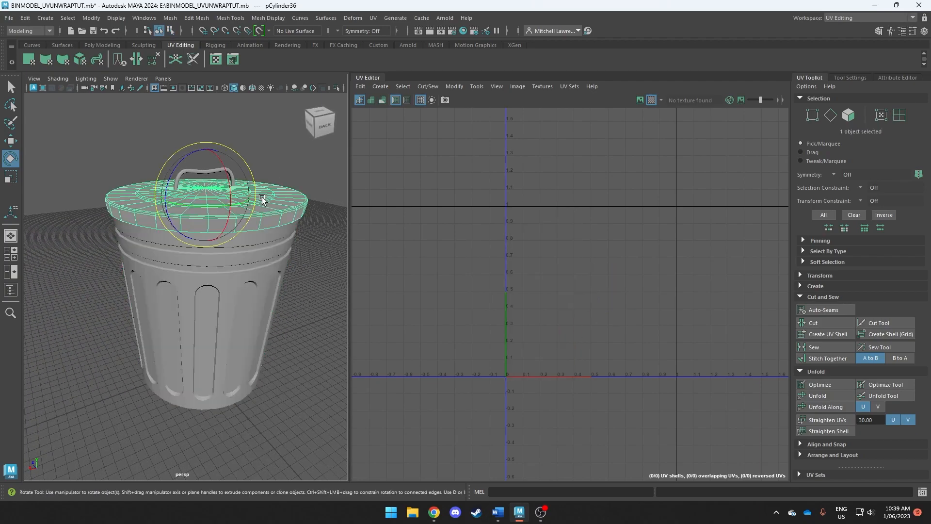
scroll(266, 194, up, 5)
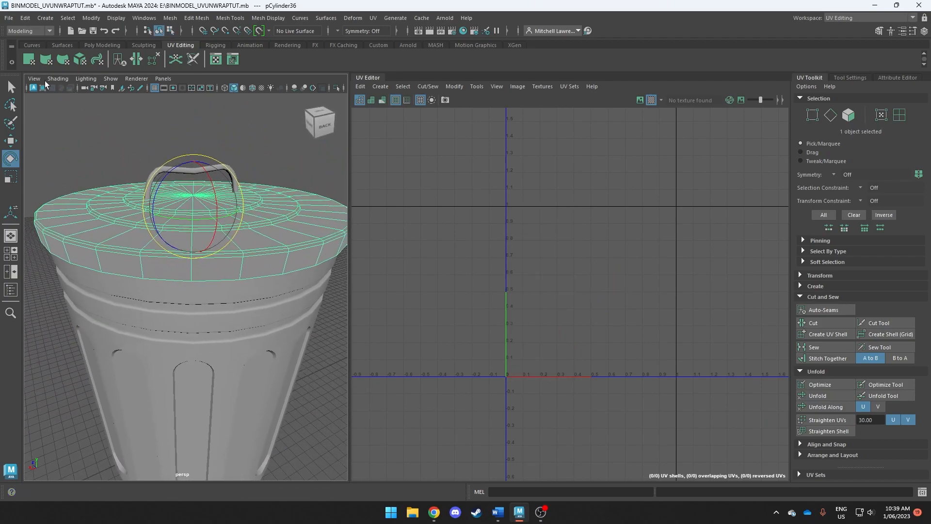
click(29, 62)
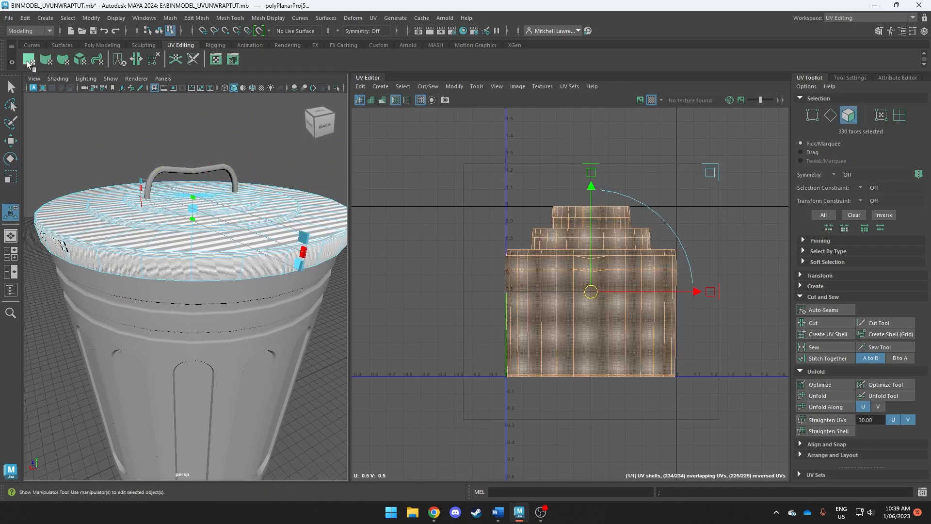
right_drag(594, 261, 555, 242)
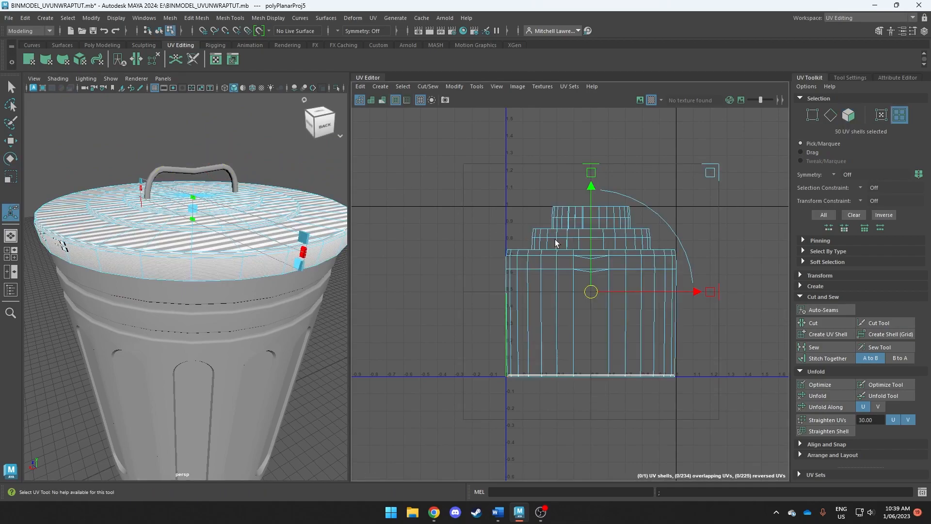
Unfold the lid's planar-projected UV shell and deselect it.
click(590, 292)
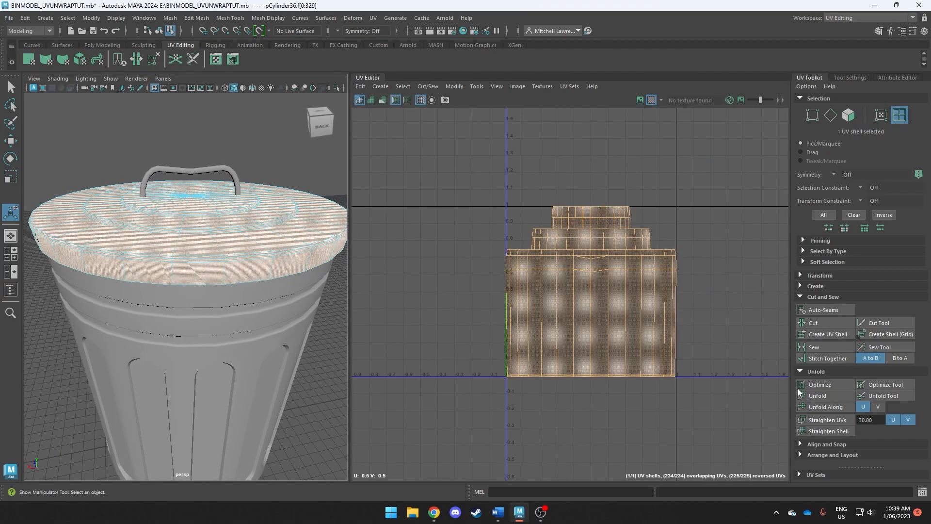
click(820, 384)
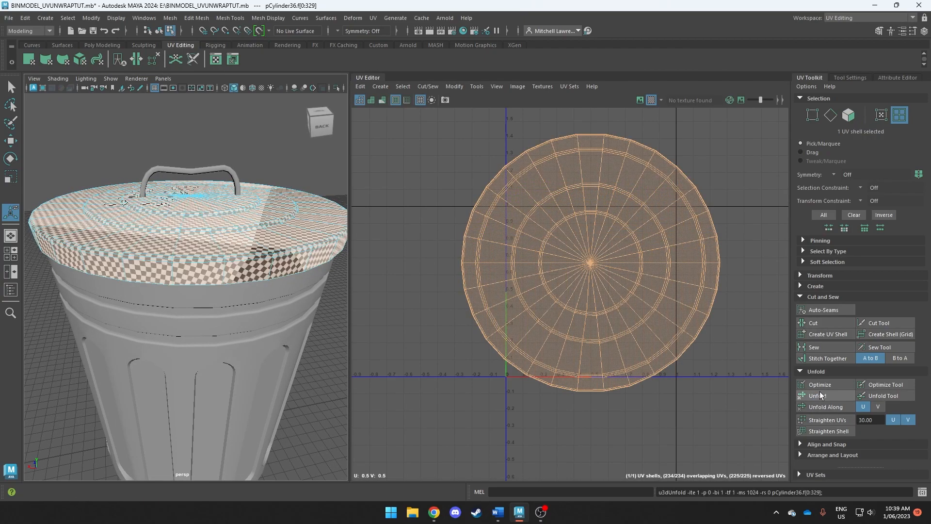
click(692, 398)
Examine the checker pattern on the lid's top and rim for distortion, along with the unfolded circular shell.
scroll(506, 316, down, 2)
alt+drag(212, 219, 210, 294)
click(307, 136)
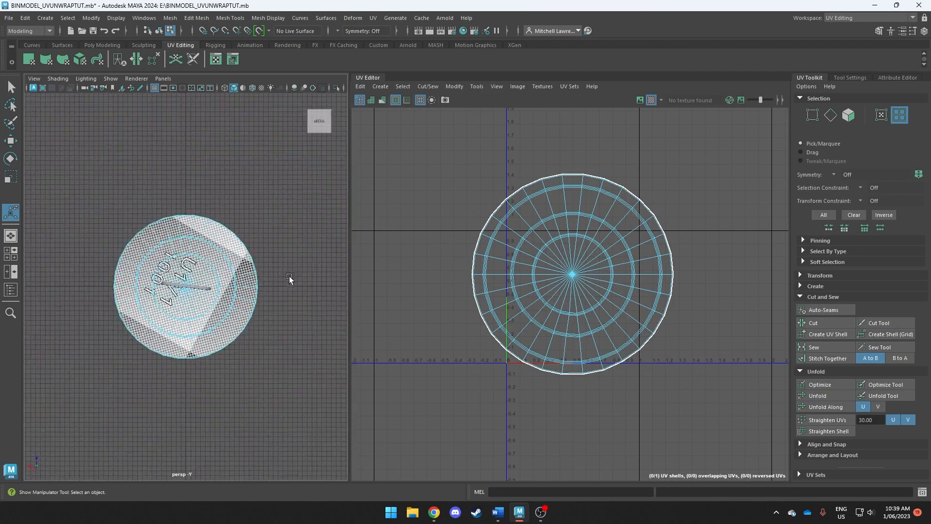
alt+drag(243, 420, 270, 327)
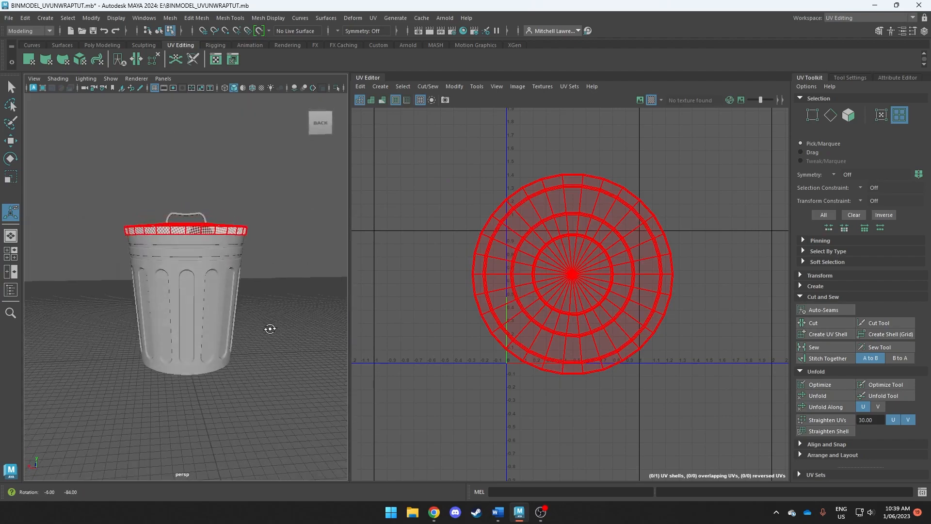
scroll(246, 246, up, 6)
scroll(245, 246, down, 3)
alt+middle_drag(245, 245, 252, 278)
alt+drag(252, 278, 258, 334)
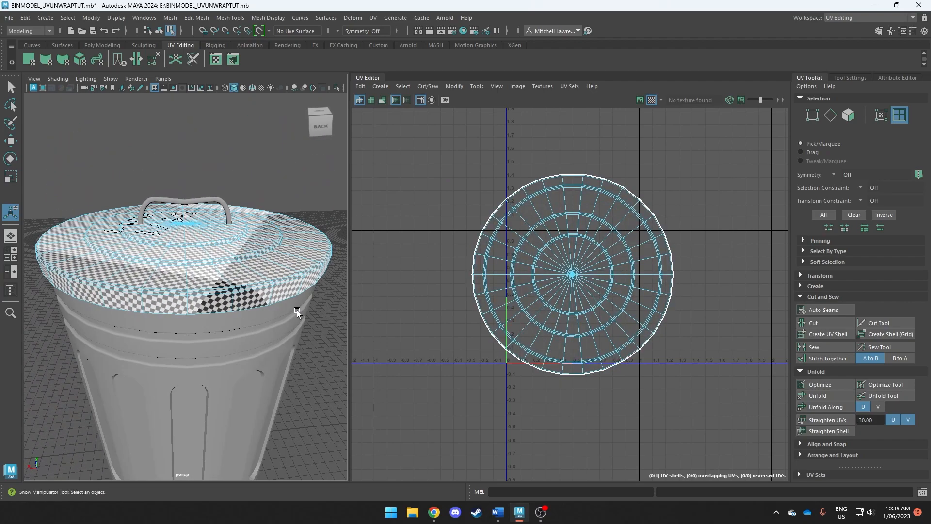
scroll(477, 236, up, 5)
scroll(478, 232, up, 2)
right_drag(498, 246, 492, 219)
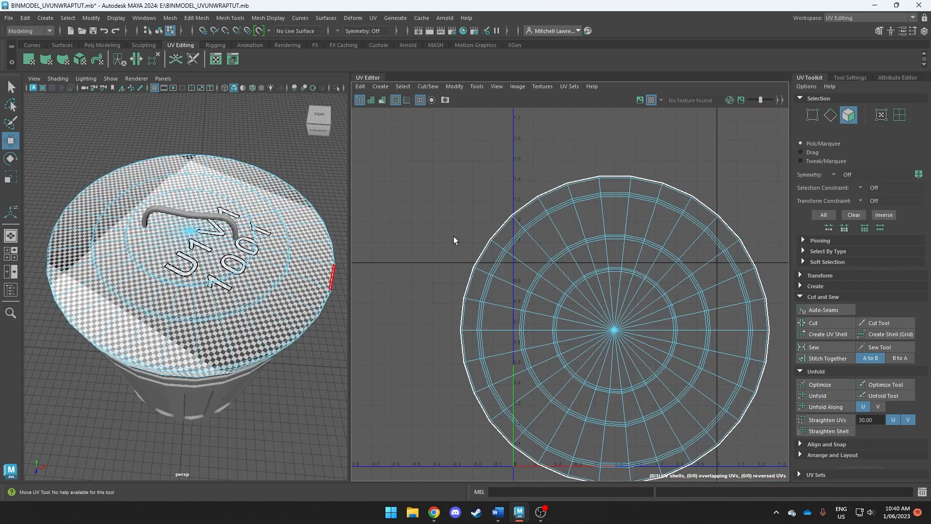
scroll(477, 251, down, 3)
scroll(279, 299, down, 5)
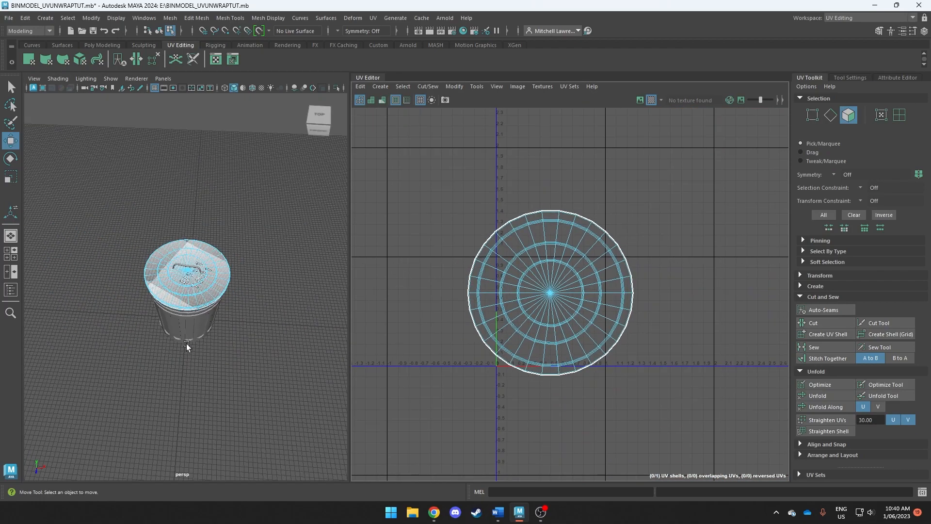
Select the lid's handle in object mode and apply a planar UV projection to it.
right_drag(188, 264, 237, 205)
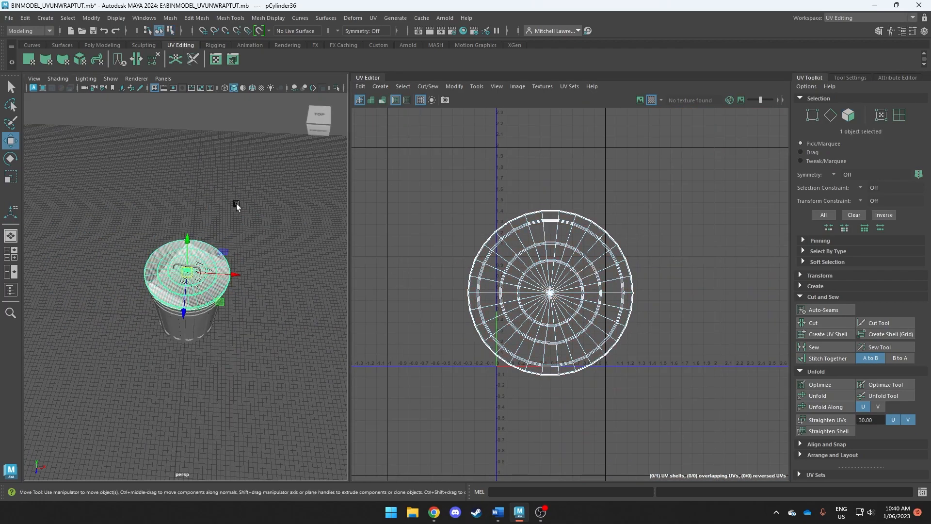
click(237, 206)
scroll(228, 223, up, 3)
click(209, 246)
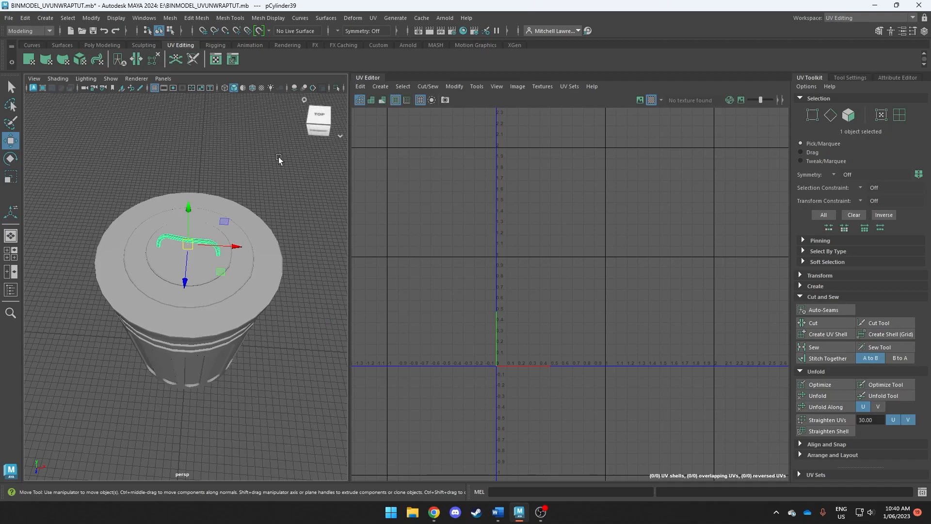
click(30, 60)
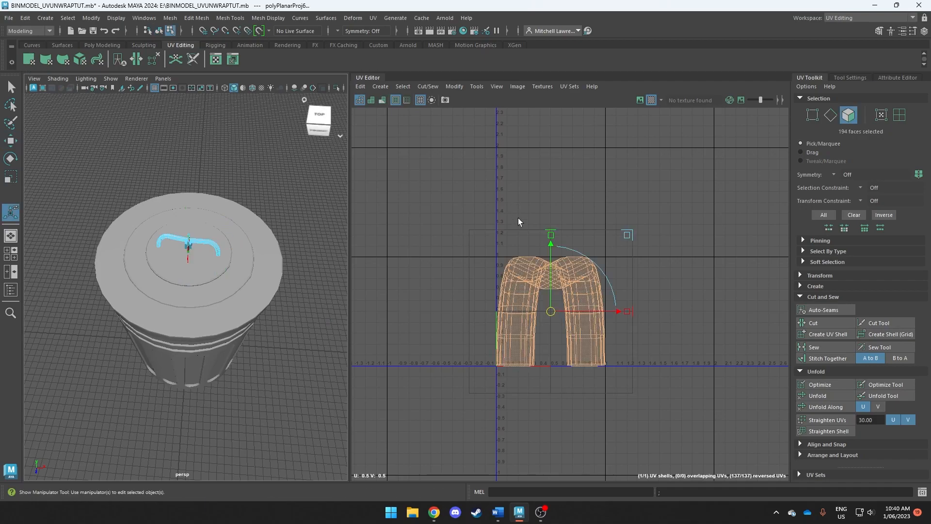
Select the UV edge loops around both end caps of the handle, leaving one edge of each loop unselected.
right_drag(446, 221, 444, 206)
right_drag(411, 252, 406, 220)
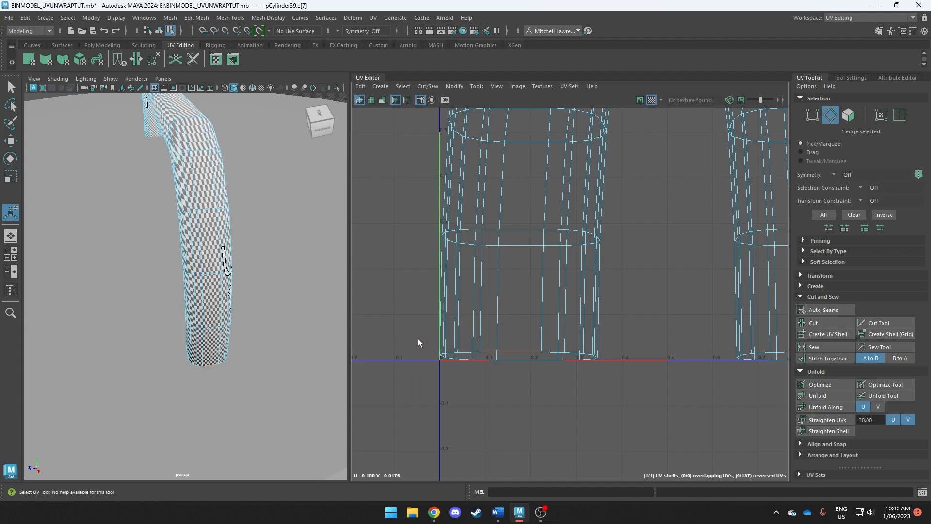
drag(418, 338, 627, 371)
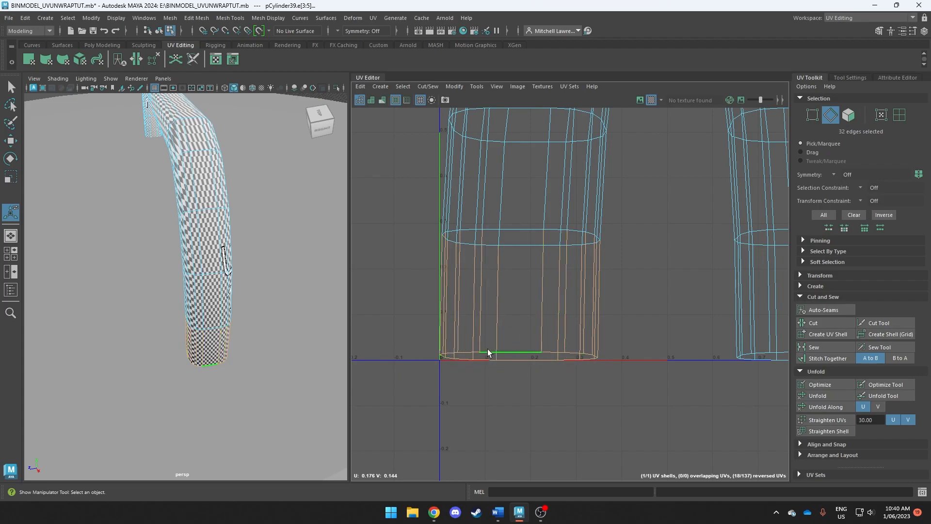
ctrl+drag(420, 287, 626, 300)
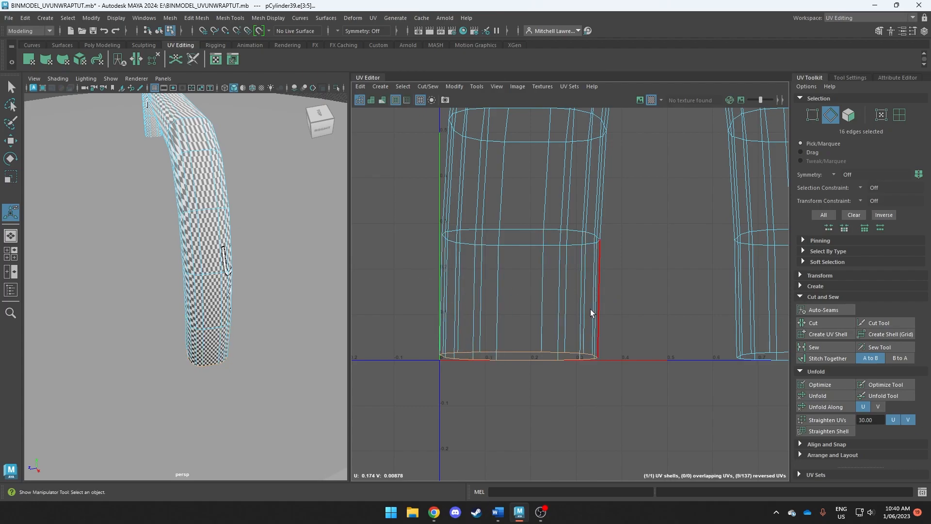
alt+middle_drag(663, 318, 413, 334)
shift+drag(485, 348, 710, 388)
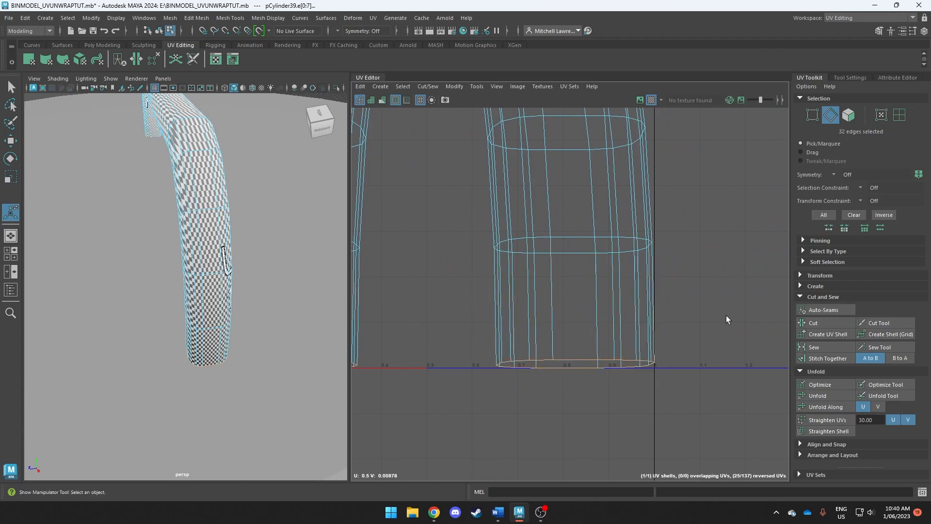
scroll(579, 301, down, 3)
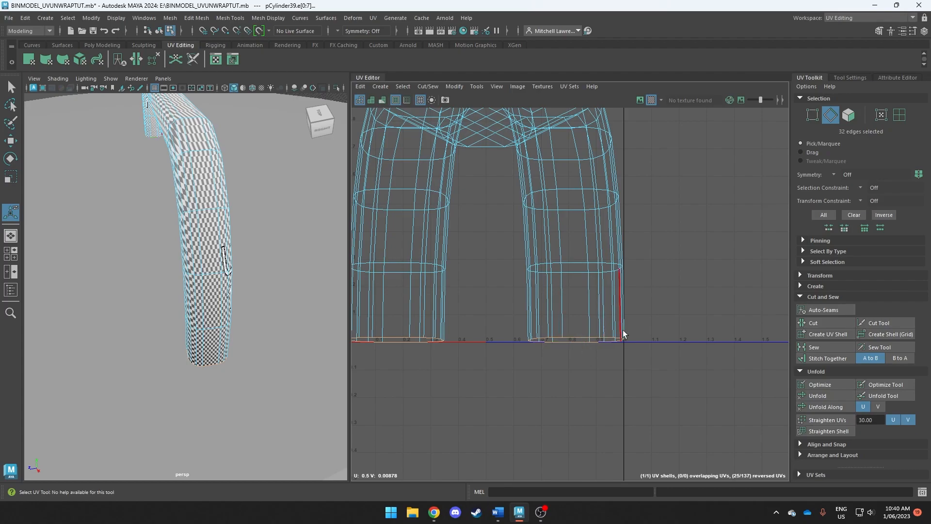
ctrl+click(556, 337)
ctrl+click(430, 339)
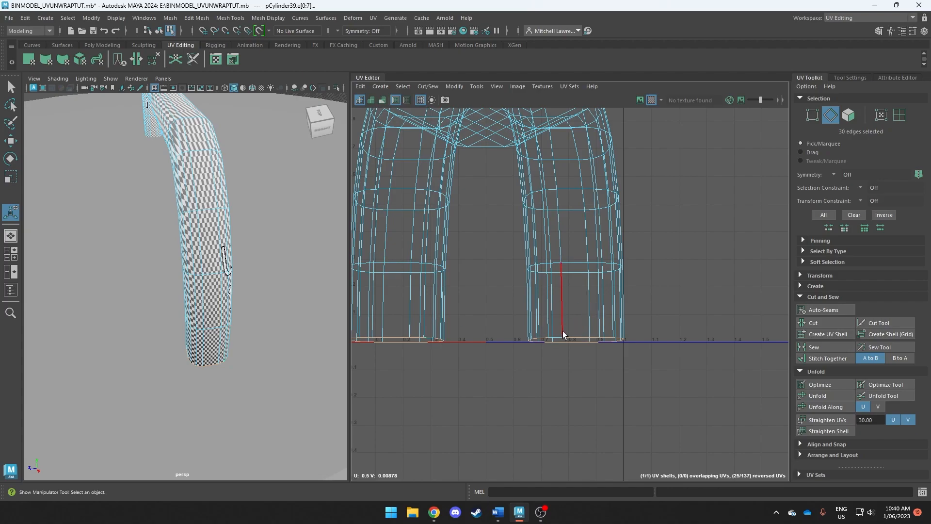
Add the lengthwise edge loop along the handle to the selection and cut the UVs along all selected edges.
scroll(564, 332, up, 6)
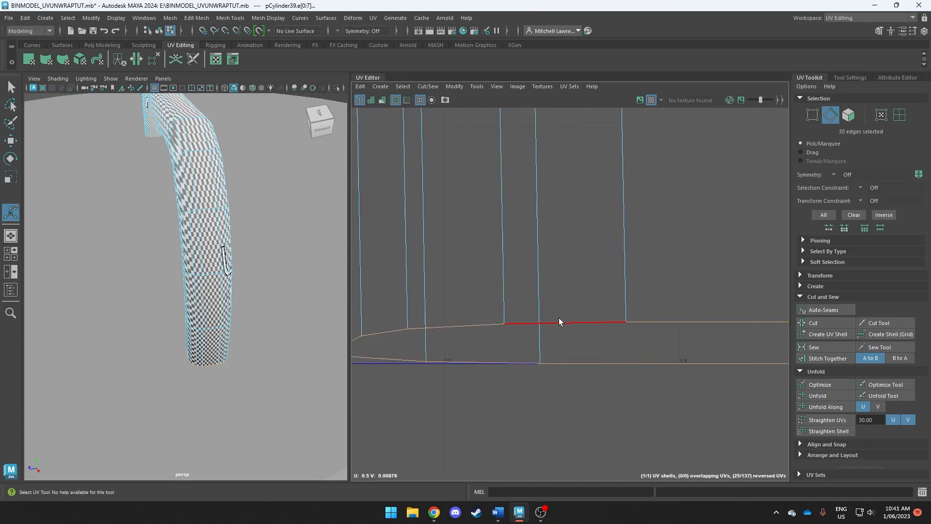
scroll(572, 286, down, 3)
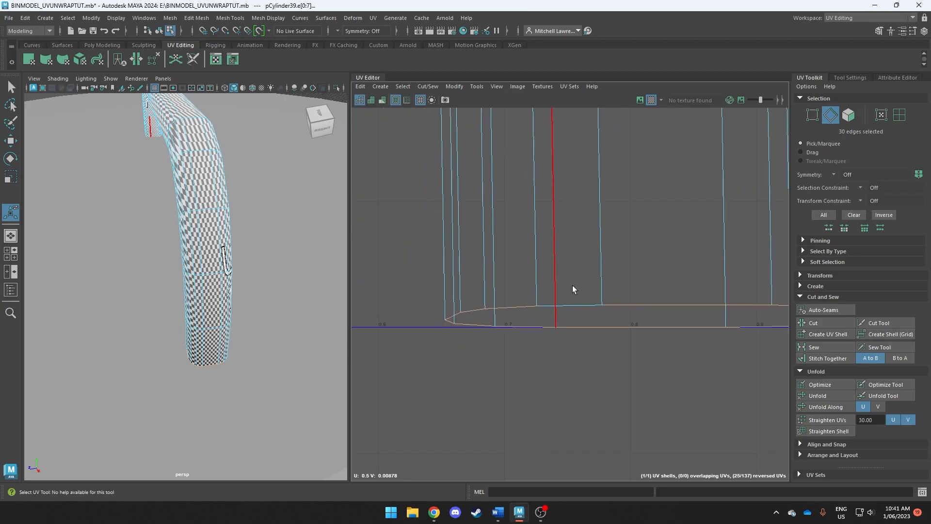
shift+double_click(601, 258)
scroll(656, 277, down, 5)
alt+middle_drag(647, 276, 616, 395)
scroll(617, 388, down, 4)
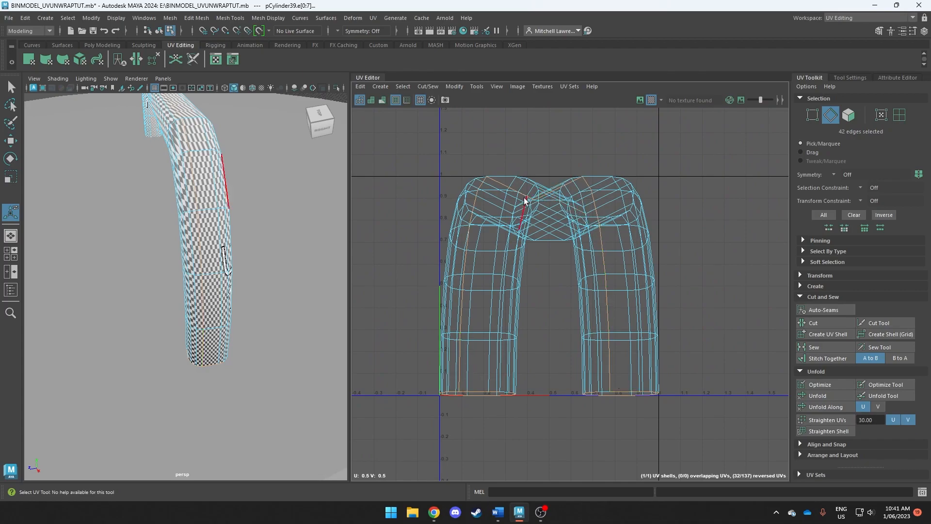
alt+middle_drag(191, 162, 191, 227)
scroll(191, 227, up, 4)
scroll(191, 228, down, 3)
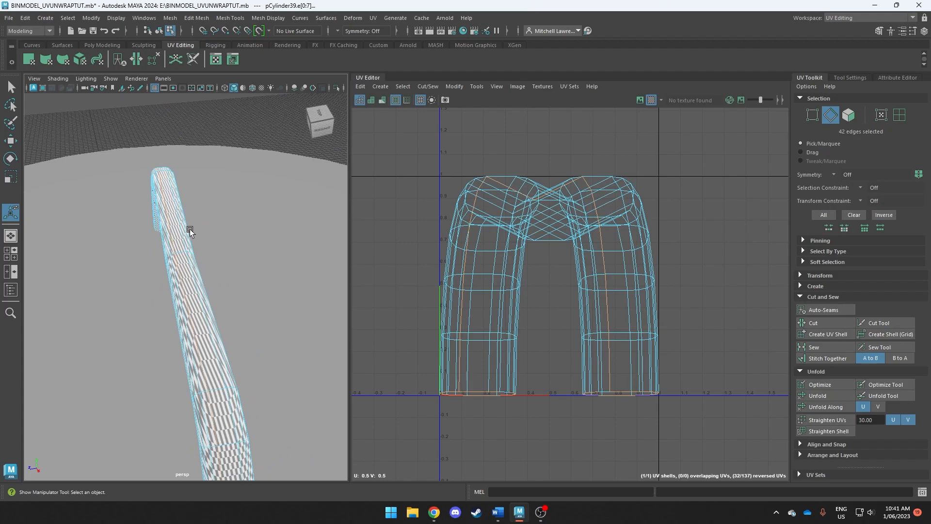
click(824, 321)
Select the handle's UV shell, unfold it into a flat strip and deselect it.
right_drag(605, 253, 572, 237)
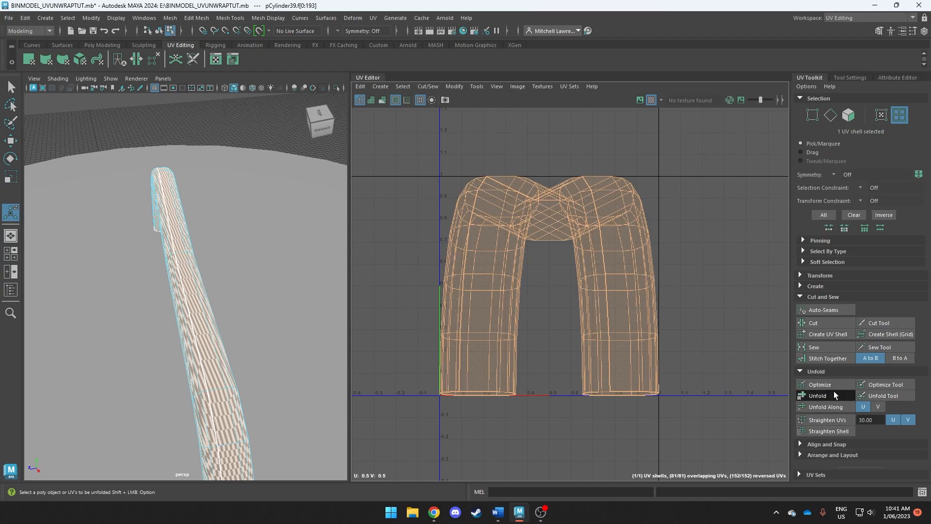
click(834, 394)
scroll(664, 337, down, 5)
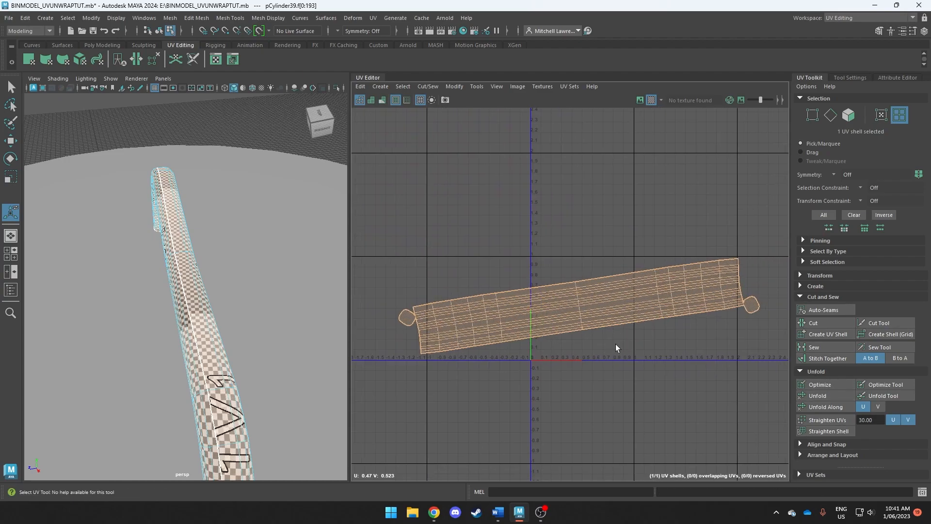
click(638, 353)
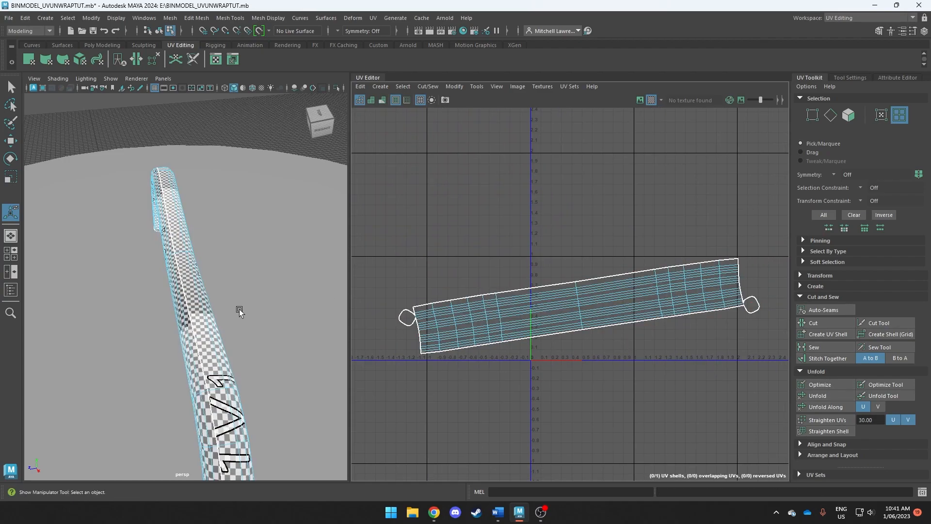
Select the bin body, lid and handle objects together, then select all of their UV shells.
scroll(241, 308, down, 4)
scroll(279, 191, down, 6)
scroll(212, 331, down, 4)
alt+drag(211, 330, 240, 262)
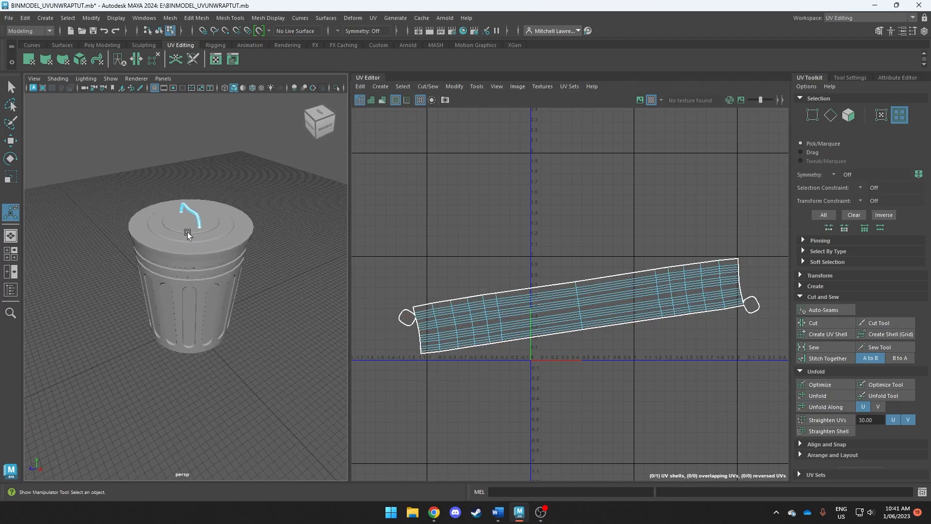
drag(98, 171, 280, 389)
right_drag(262, 224, 303, 208)
click(264, 206)
drag(85, 172, 290, 394)
drag(402, 176, 767, 424)
right_drag(576, 295, 534, 280)
drag(420, 181, 776, 437)
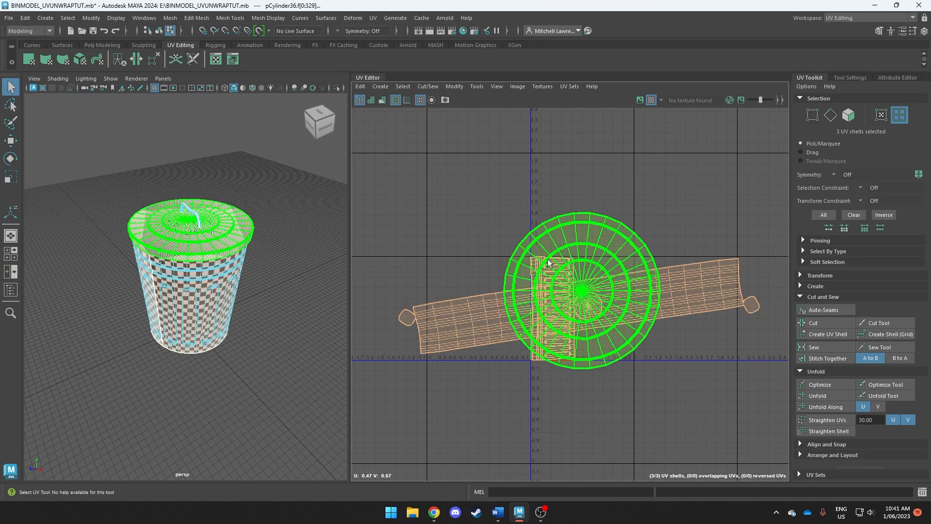
Lay out the selected body, lid and handle shells inside the UV tile and deselect them.
shift+right_click(549, 263)
shift+right_drag(549, 263, 456, 287)
click(657, 263)
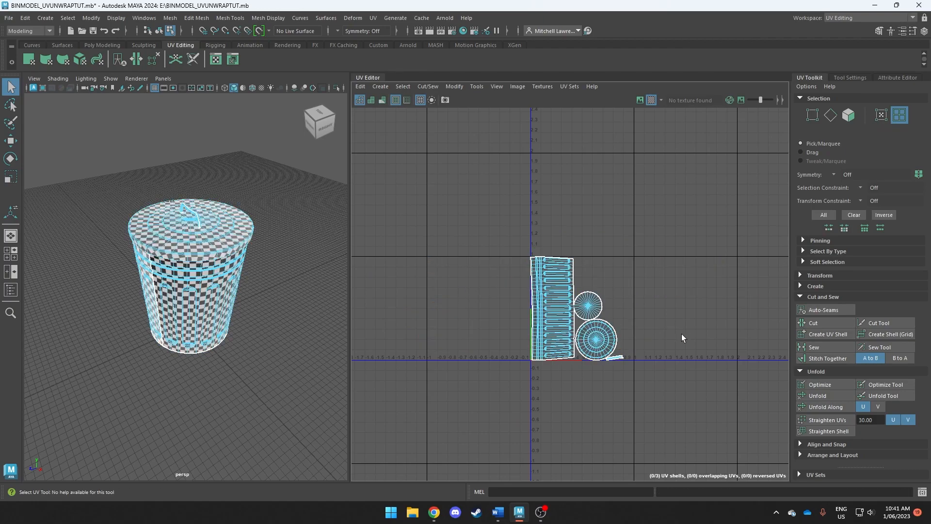
Inspect the packed UV layout and the checker pattern across the bin's body, lid and handle.
scroll(656, 345, up, 4)
scroll(531, 224, up, 1)
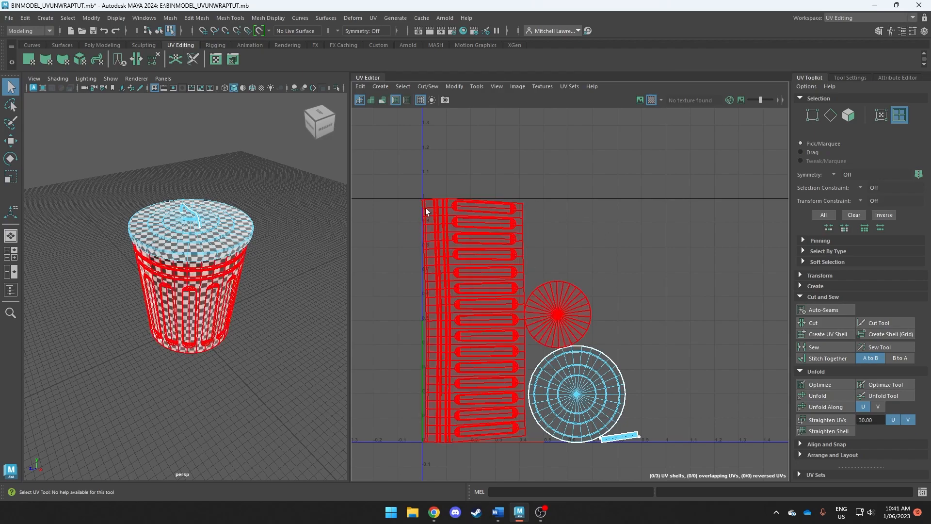
alt+drag(260, 259, 271, 273)
scroll(191, 194, up, 8)
scroll(191, 194, down, 10)
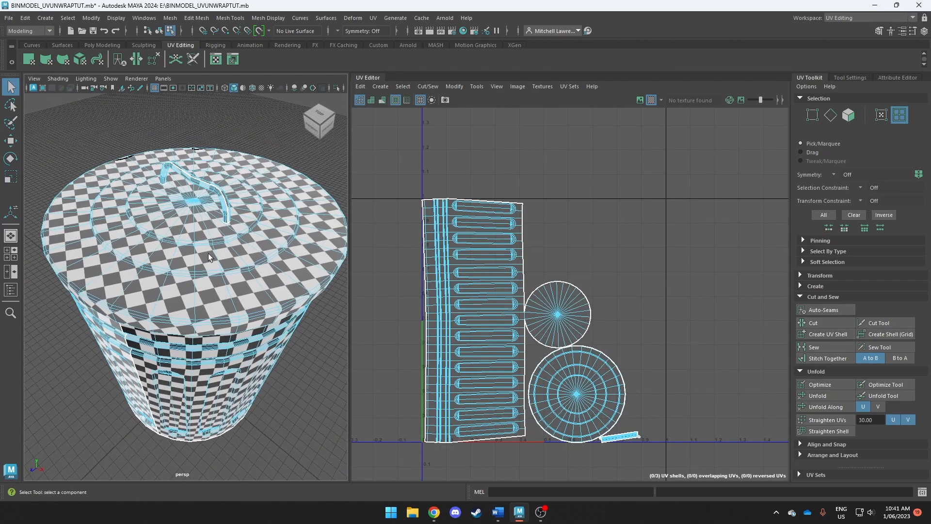
scroll(191, 182, up, 5)
alt+middle_drag(237, 165, 240, 204)
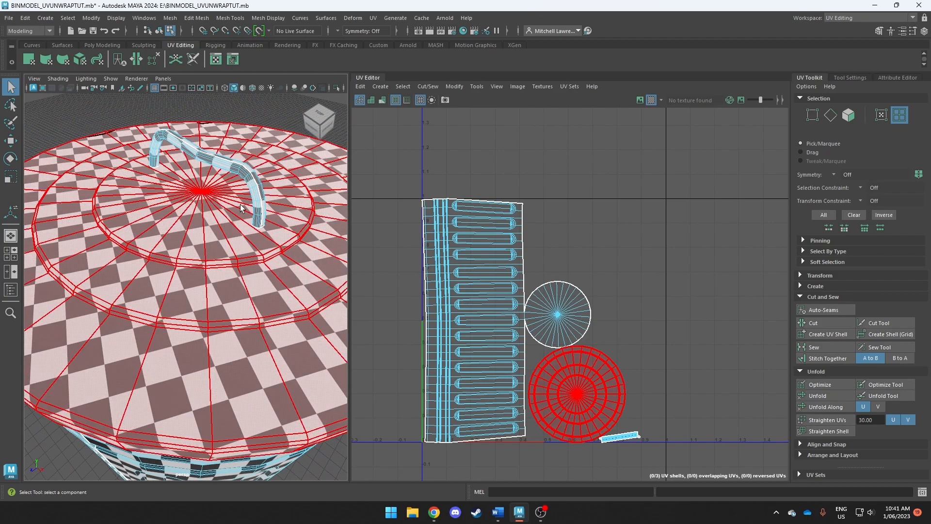
scroll(240, 205, down, 5)
scroll(286, 162, down, 4)
alt+drag(286, 161, 326, 127)
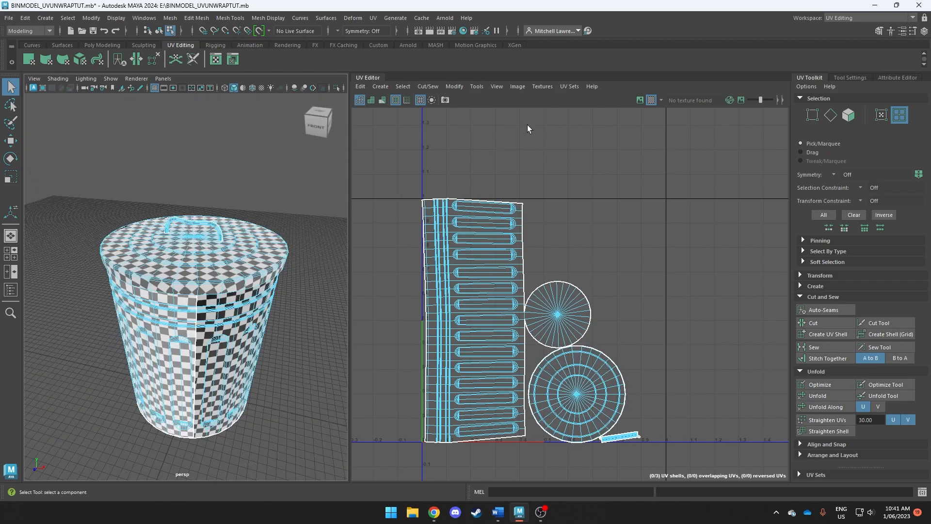
Open the UV Snapshot options and set the image format to PNG.
click(523, 86)
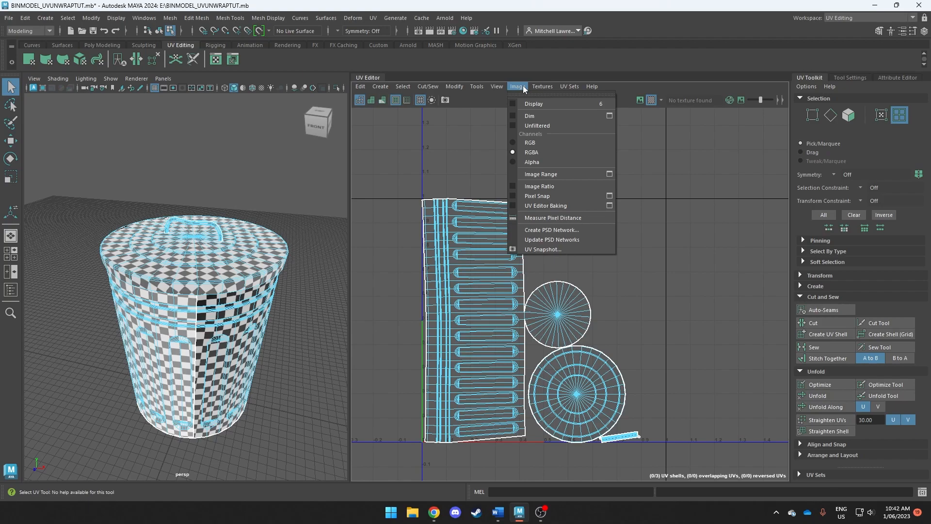
click(522, 85)
click(515, 86)
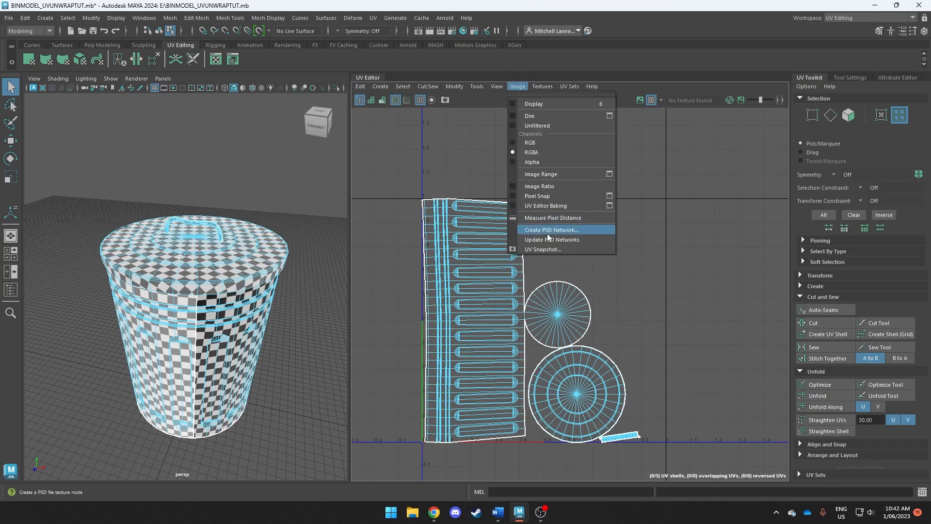
click(542, 248)
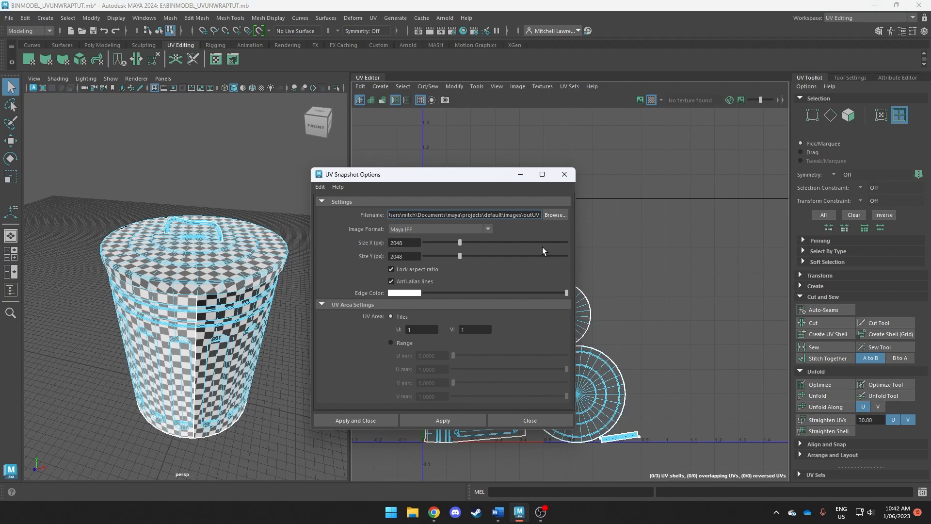
drag(389, 176, 437, 135)
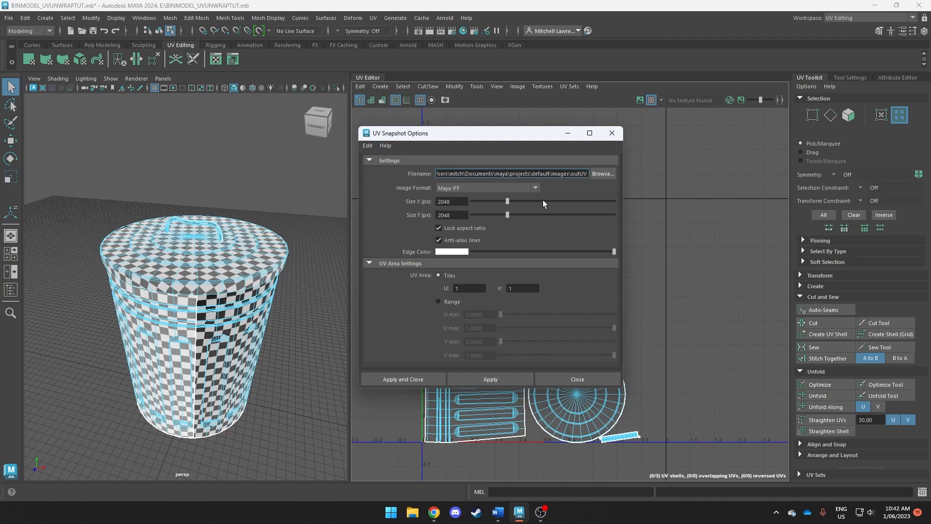
click(536, 189)
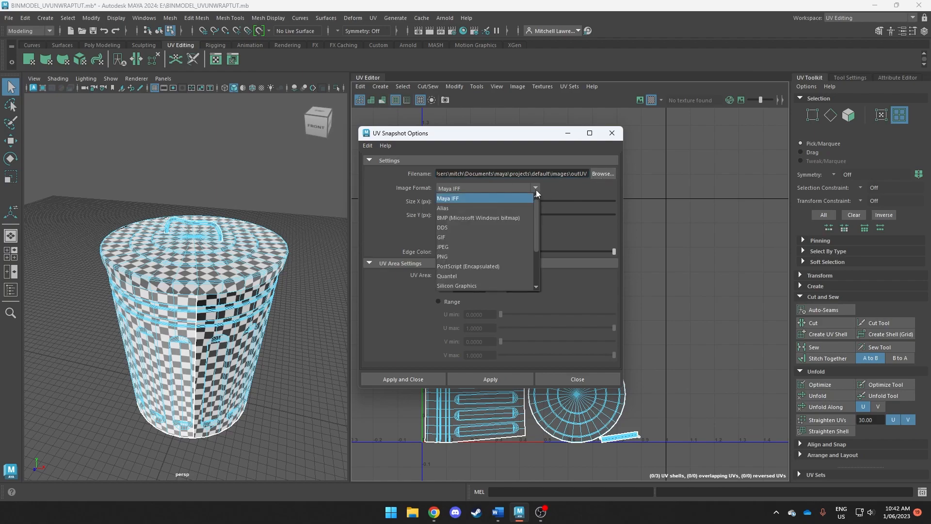
click(473, 260)
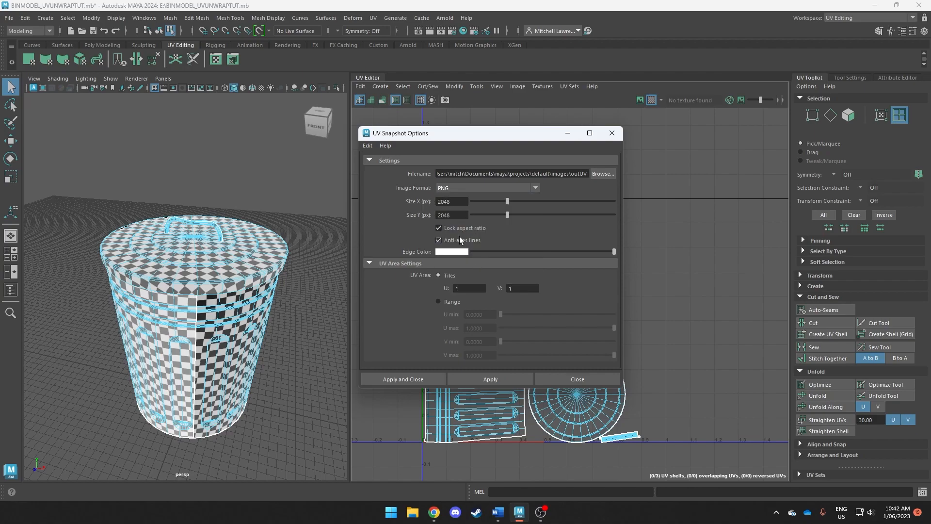
Set the snapshot's edge color to magenta and close the options without exporting the image.
click(459, 251)
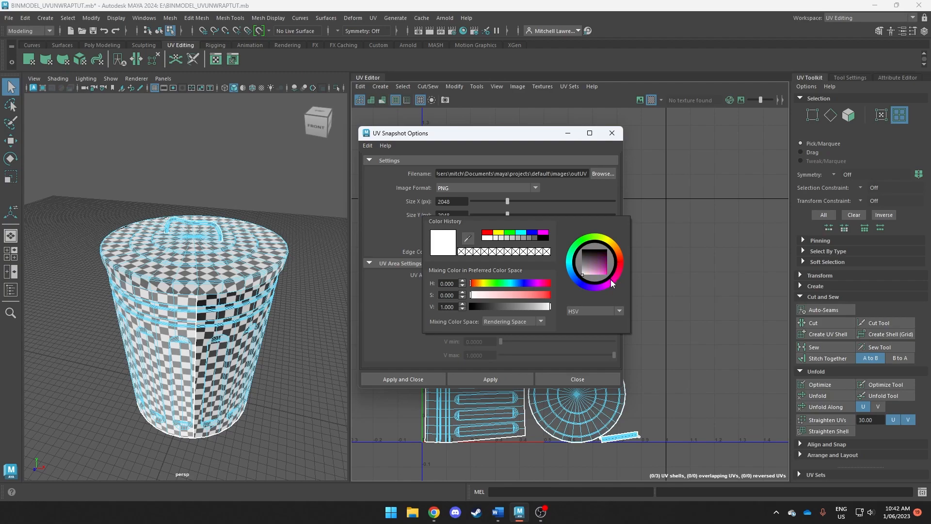
mouse_move(609, 281)
mouse_down()
mouse_move(601, 269)
mouse_move(616, 273)
mouse_up()
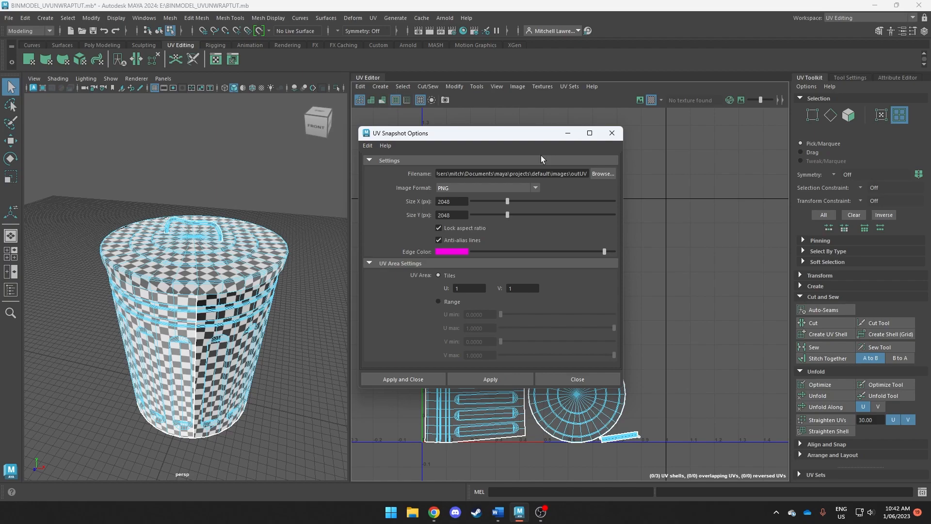
click(613, 135)
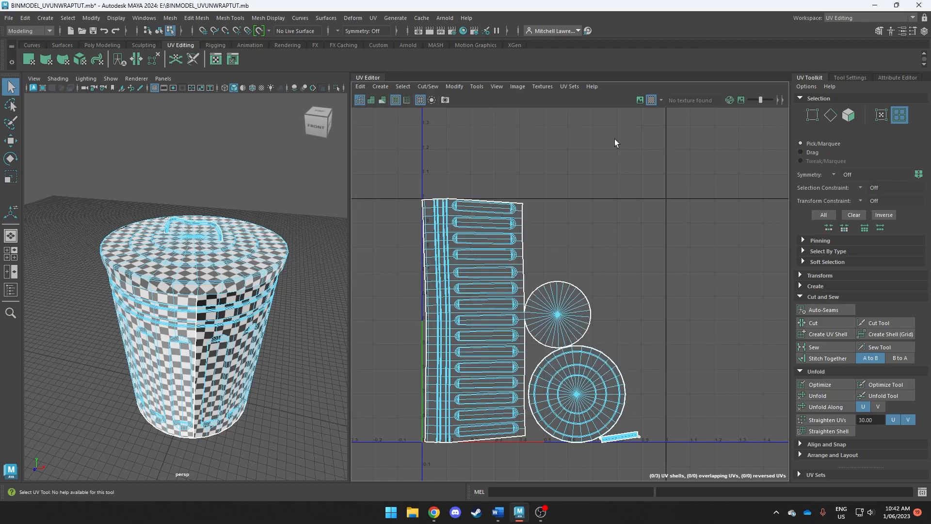